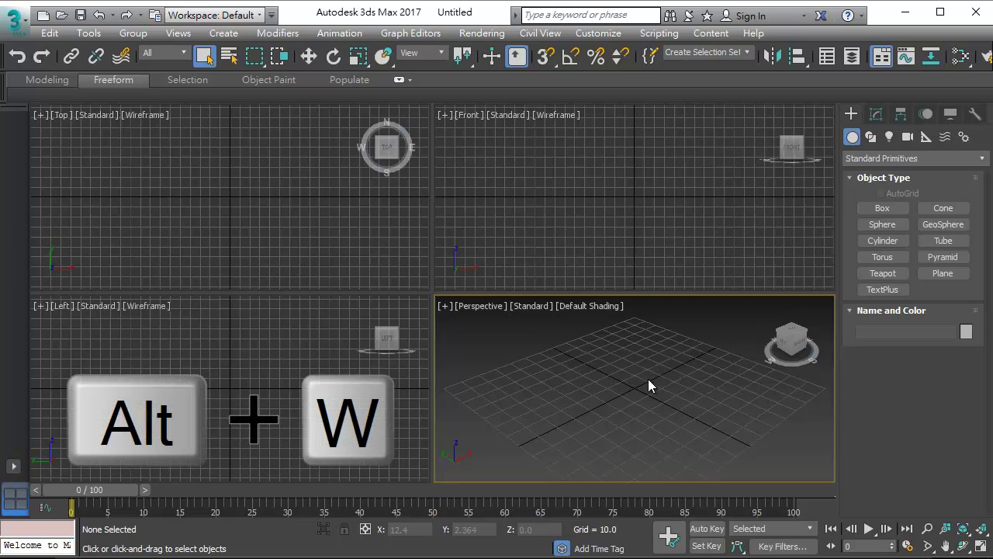
# Maximize the Perspective viewport with Alt+W
pyautogui.hotkey('alt', 'w')
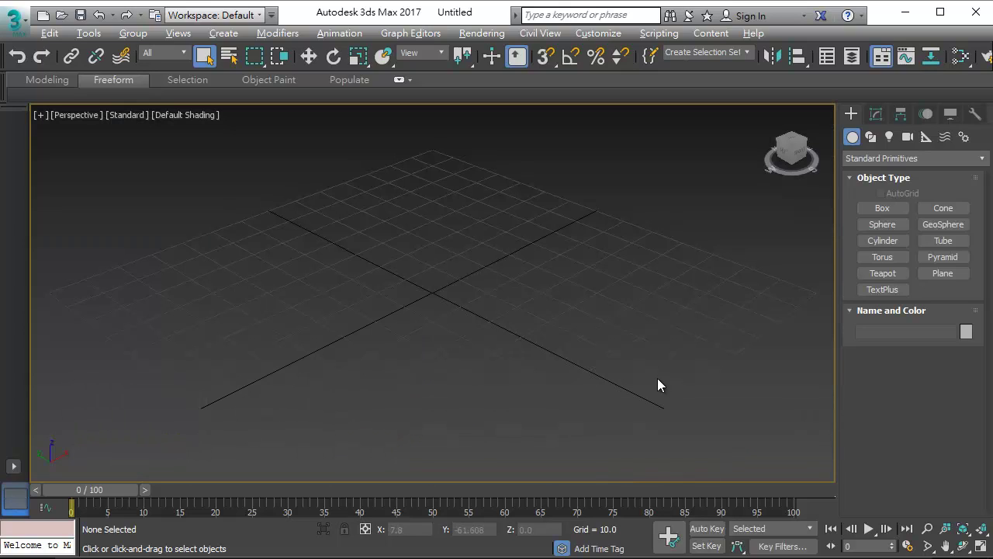
# Draw Plane001 across the grid centre, then switch to File Explorer on the Pictures folder
pyautogui.click(943, 274)
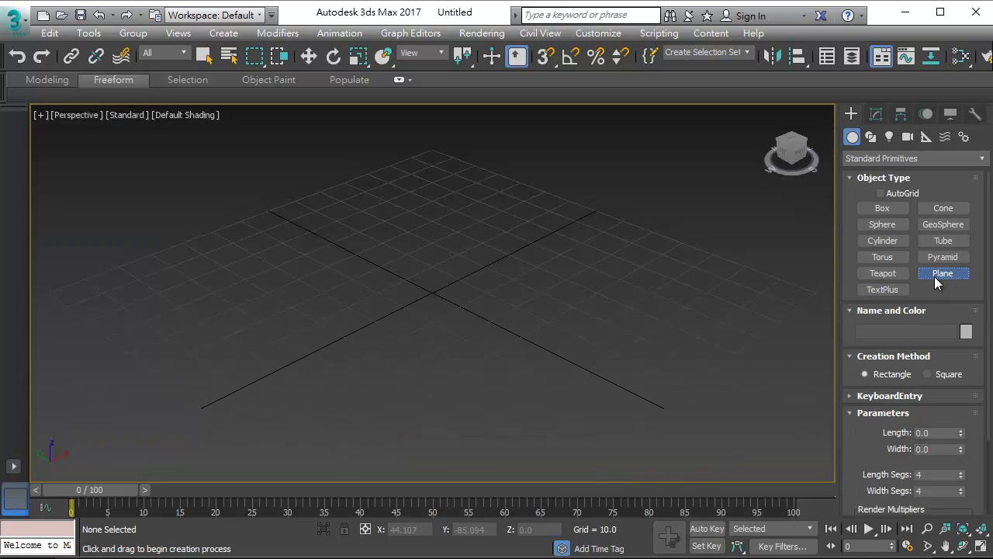
pyautogui.moveTo(414, 208); pyautogui.dragTo(411, 444)
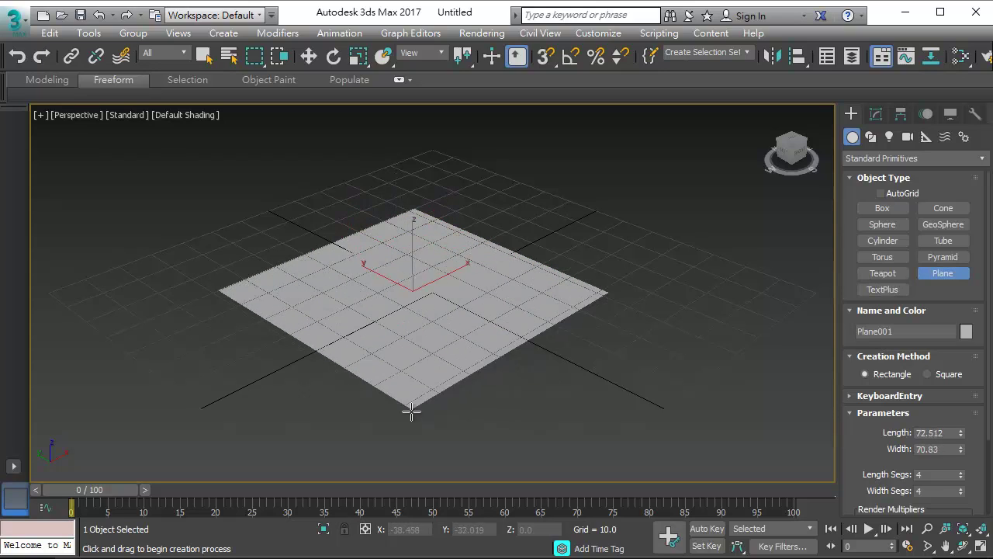
pyautogui.rightClick(455, 438)
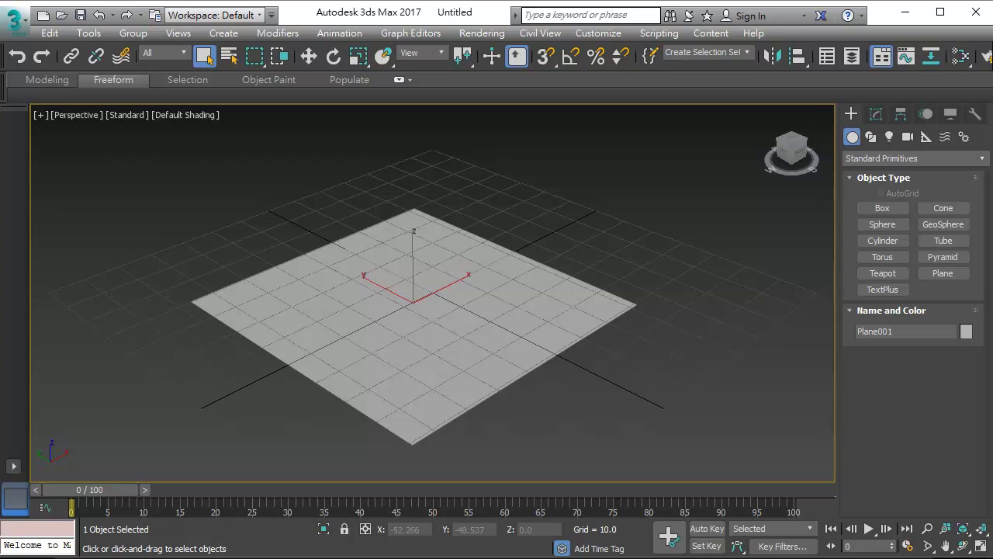
pyautogui.hotkey('alt', 'Tab')
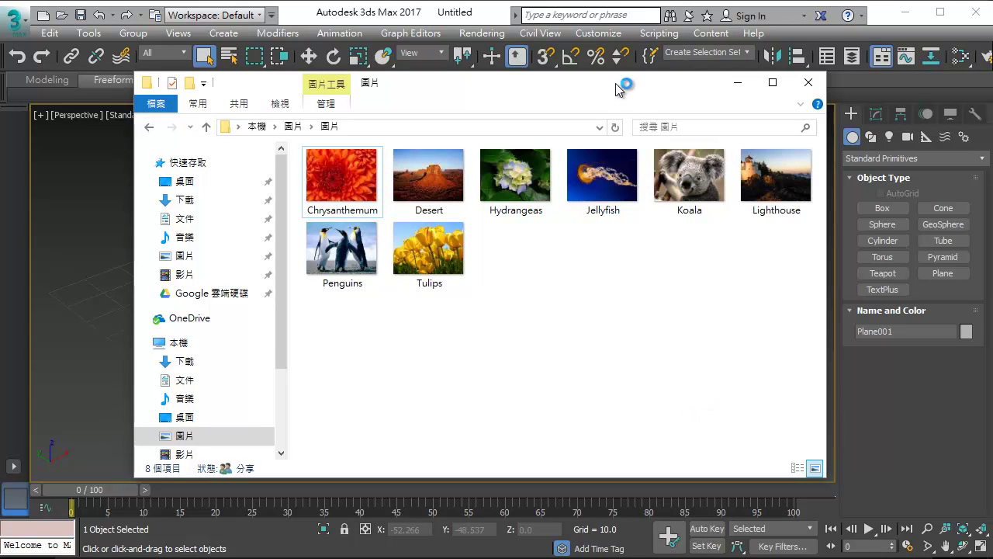
# Apply Koala.jpg from Explorer as the texture on Plane001, then close the Explorer window
pyautogui.moveTo(625, 84); pyautogui.dragTo(620, 308)
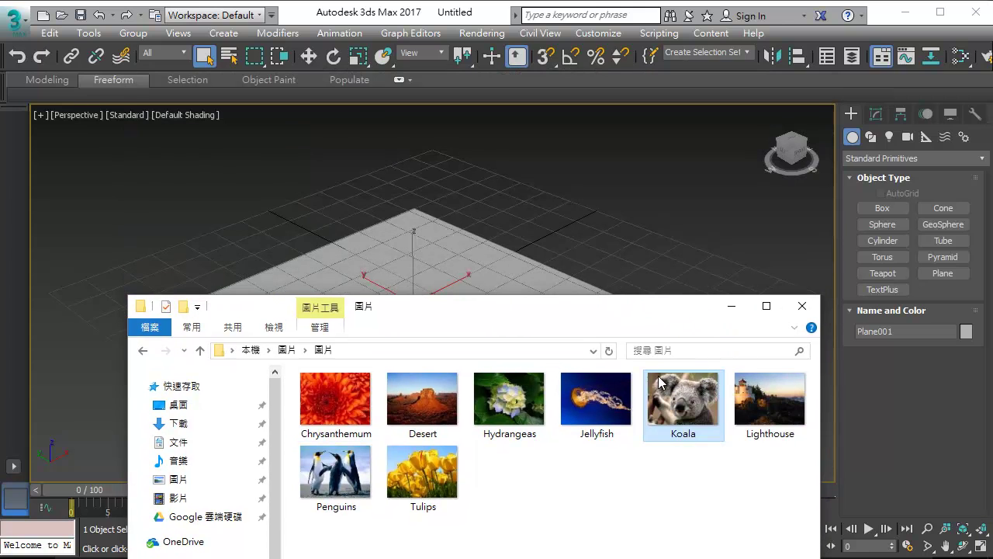
pyautogui.moveTo(661, 389); pyautogui.dragTo(512, 279)
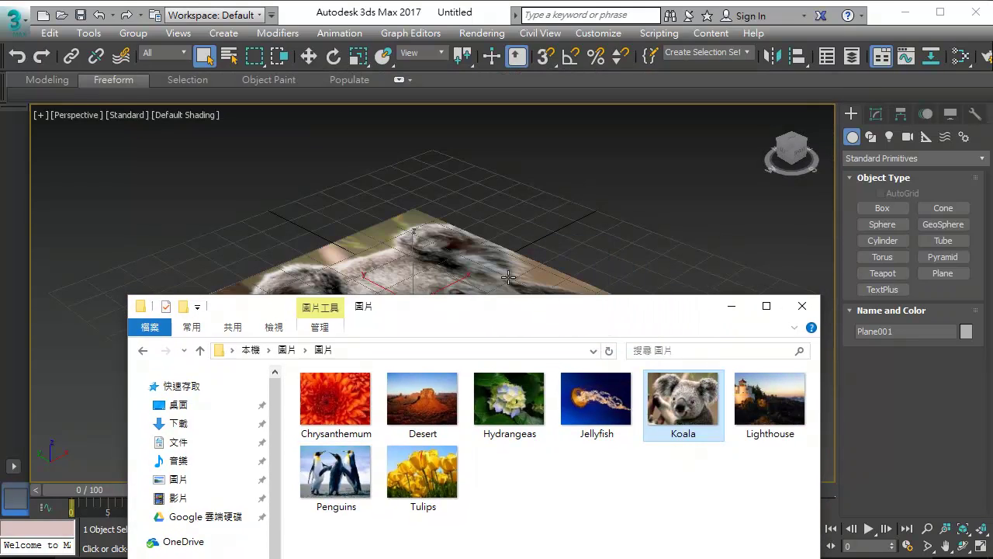
pyautogui.click(803, 306)
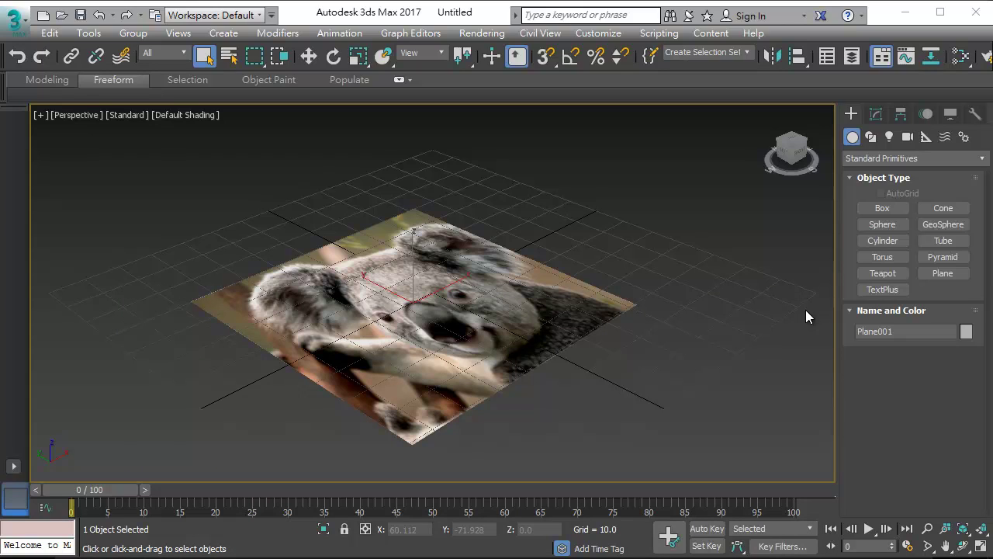
# In the Slate Material Editor, pick Material #25 from the plane and place its Bitmap node beside it
pyautogui.press('m')
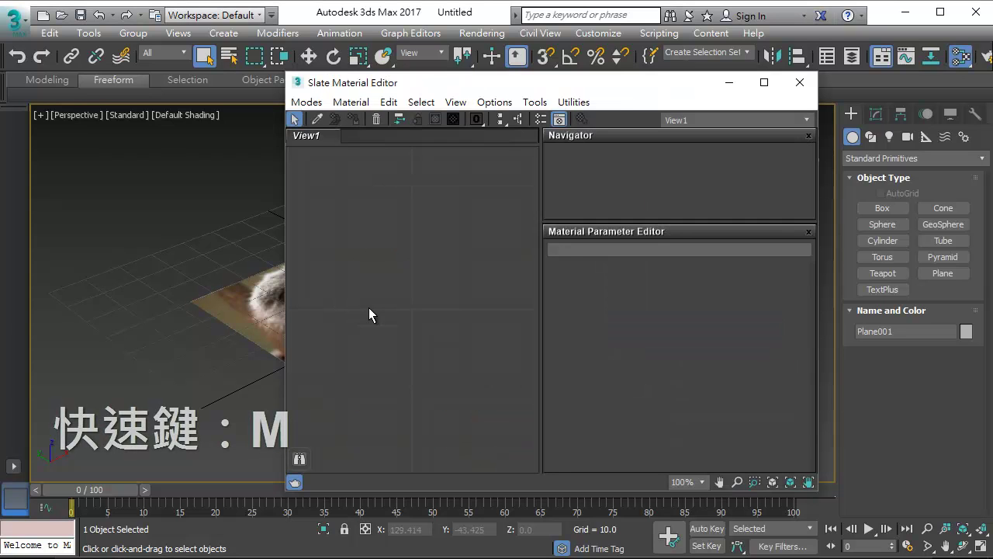
pyautogui.moveTo(246, 304); pyautogui.dragTo(91, 303, button='middle')
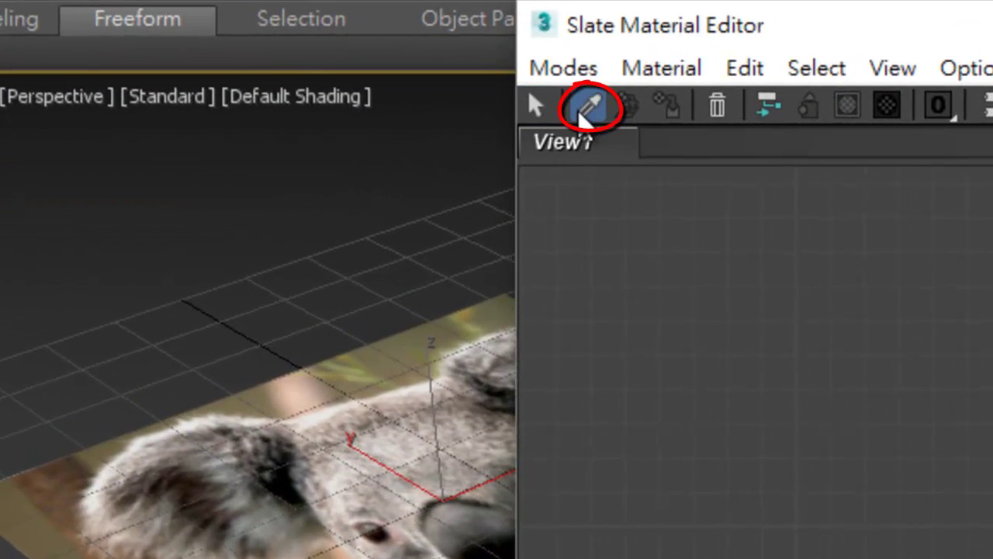
pyautogui.click(585, 107)
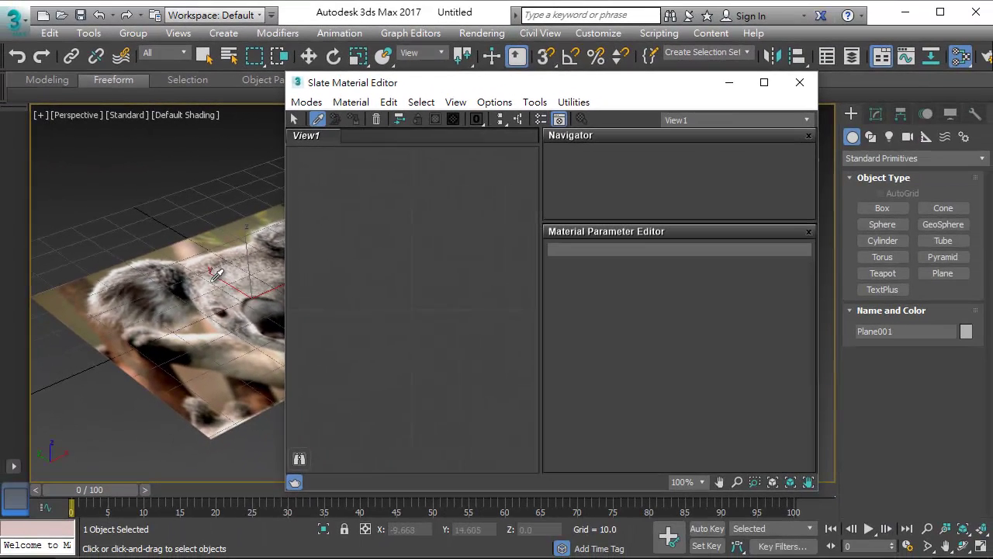
pyautogui.click(211, 282)
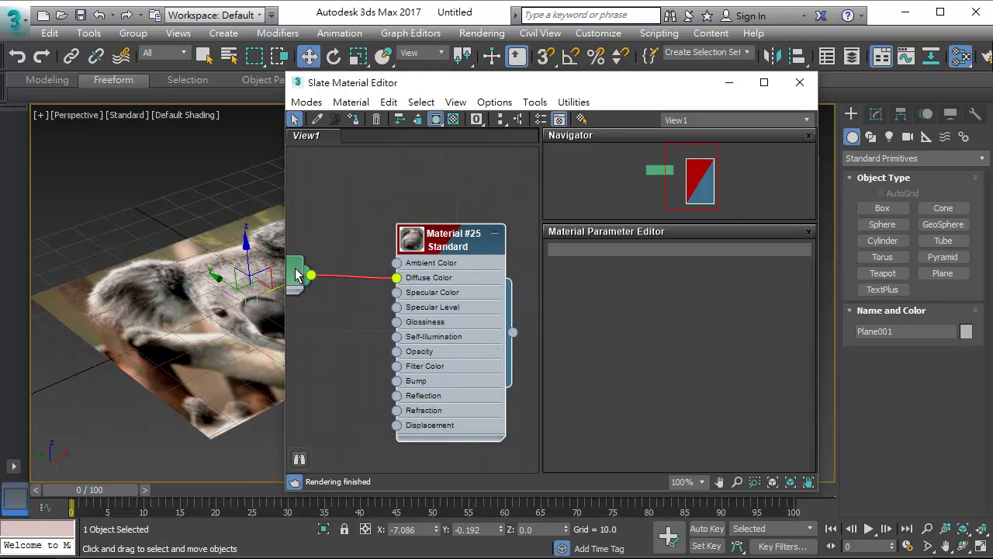
pyautogui.moveTo(295, 274); pyautogui.dragTo(378, 301)
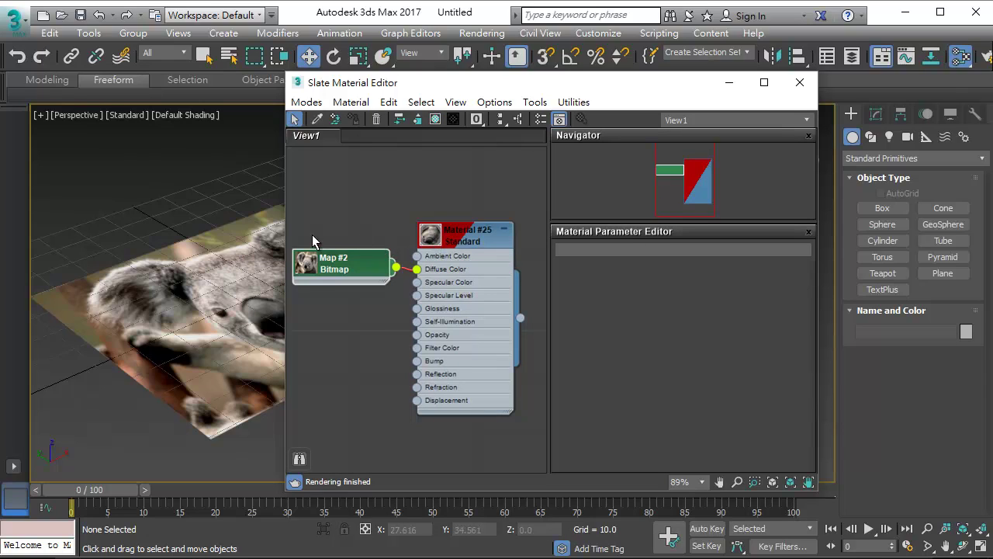
# Open the Map #2 bitmap parameters and check its absolute Koala.jpg file path
pyautogui.doubleClick(346, 269)
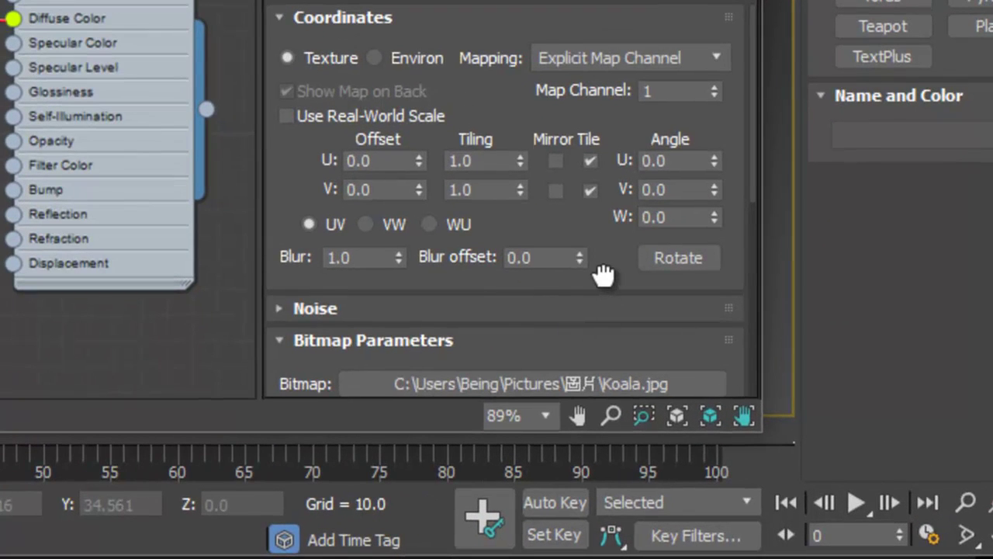
pyautogui.moveTo(604, 274); pyautogui.dragTo(601, 182)
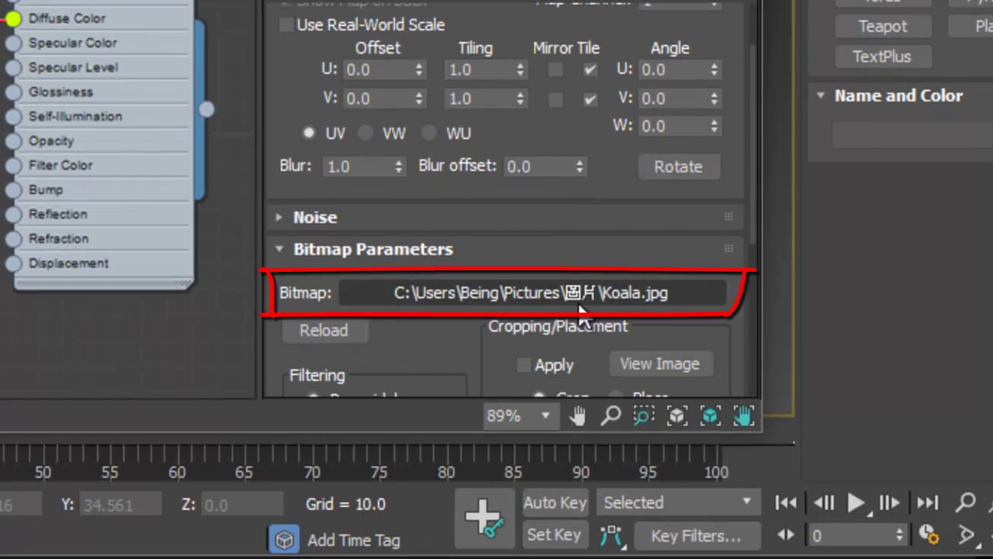
pyautogui.click(643, 301)
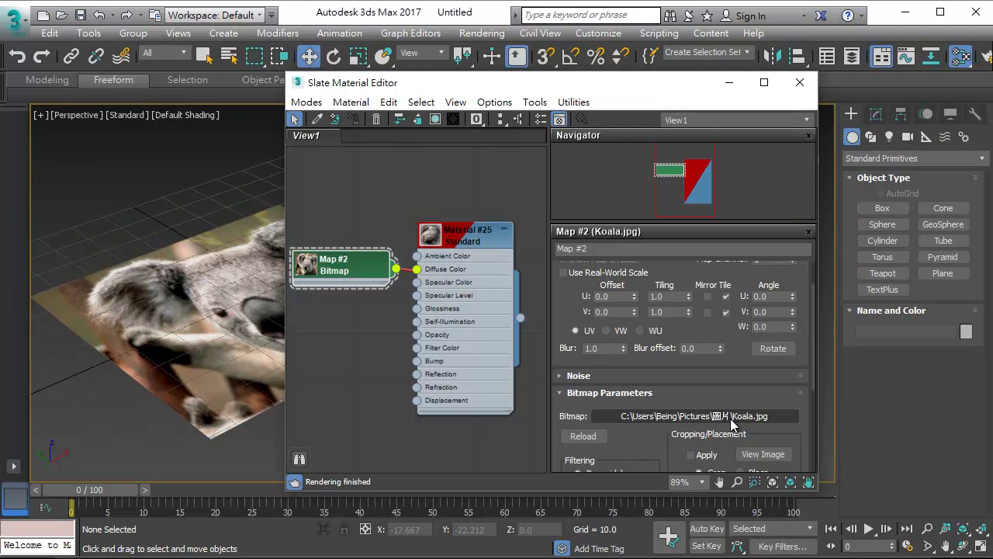
# Save the scene as a new file named TEST
pyautogui.click(16, 22)
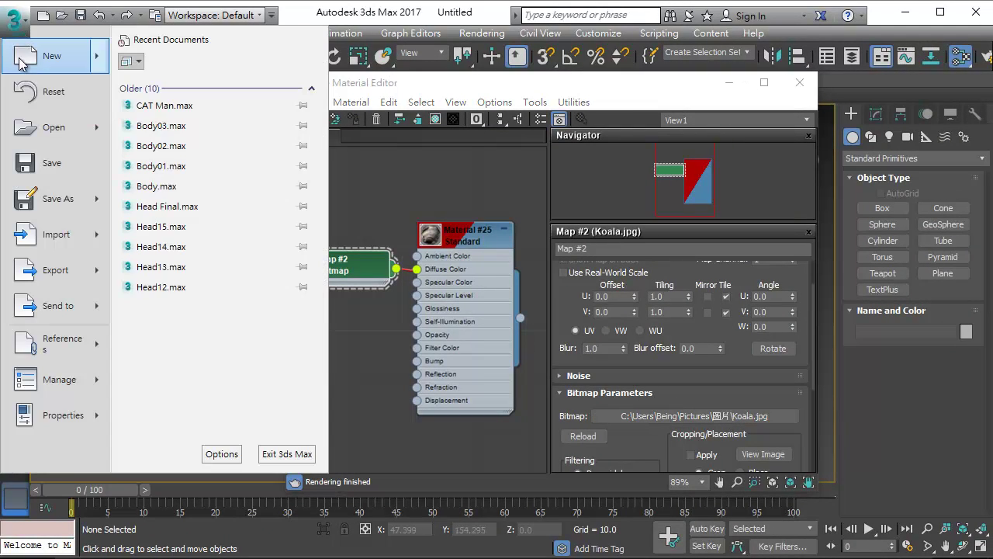
pyautogui.click(23, 163)
pyautogui.write('TEST')
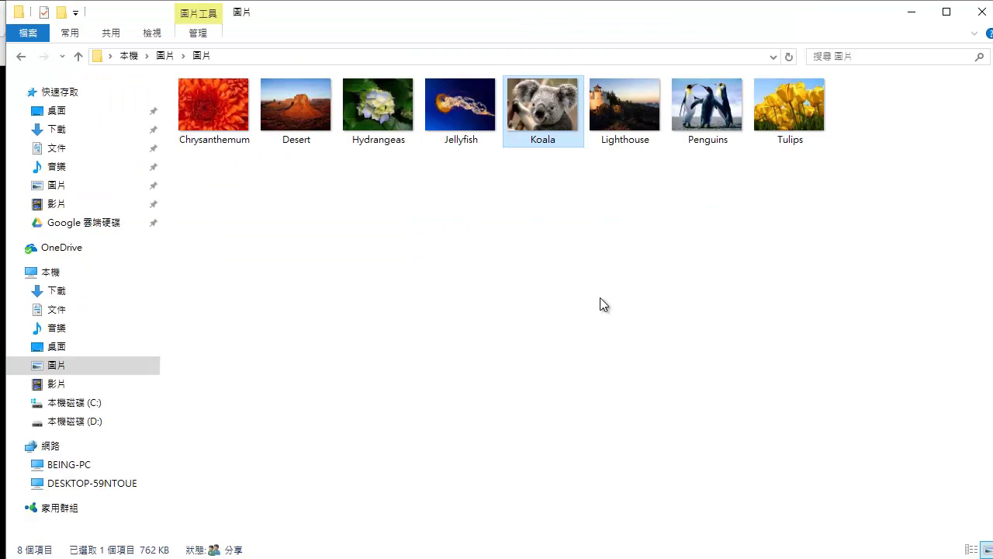
# Cut Koala.jpg from Pictures and paste it into the Music folder
pyautogui.rightClick(537, 124)
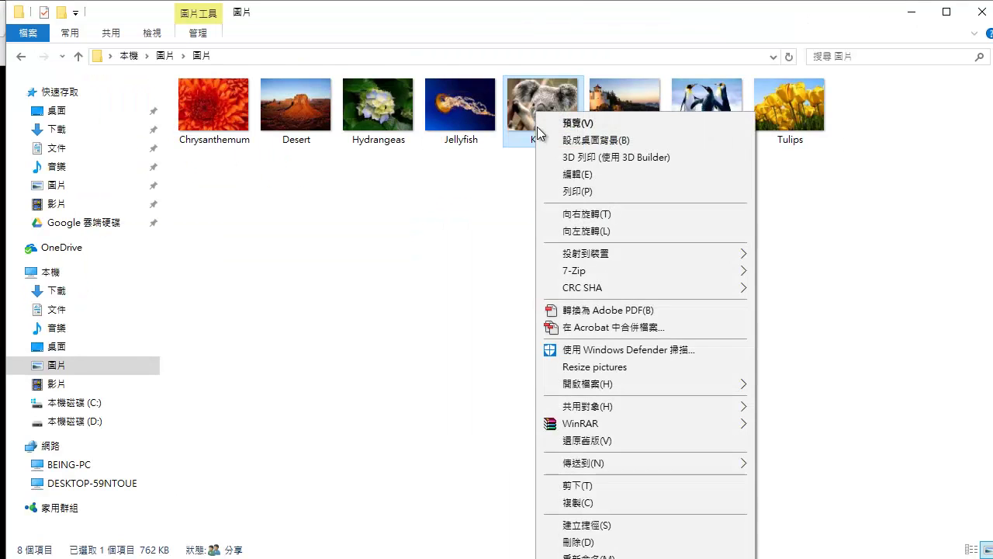
pyautogui.click(533, 482)
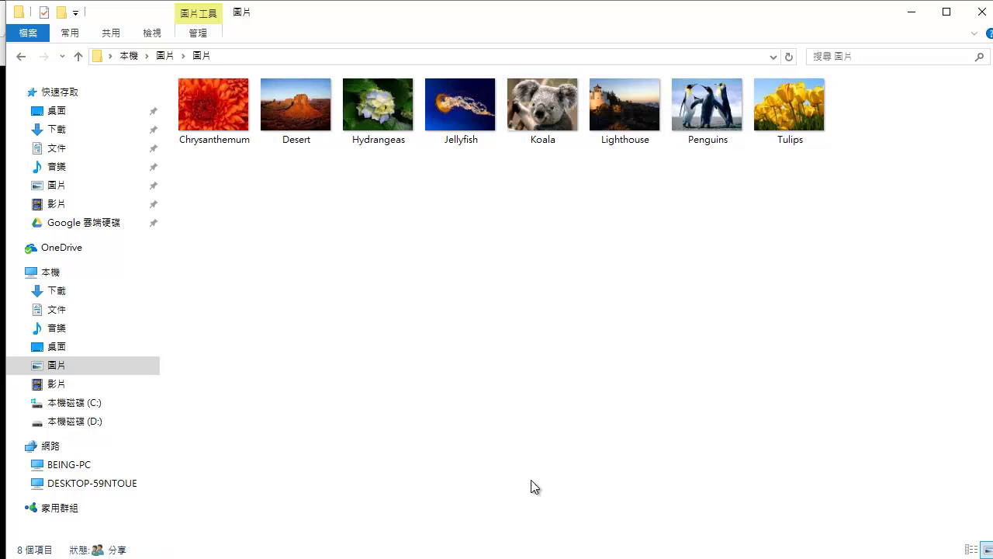
pyautogui.click(78, 169)
pyautogui.rightClick(253, 197)
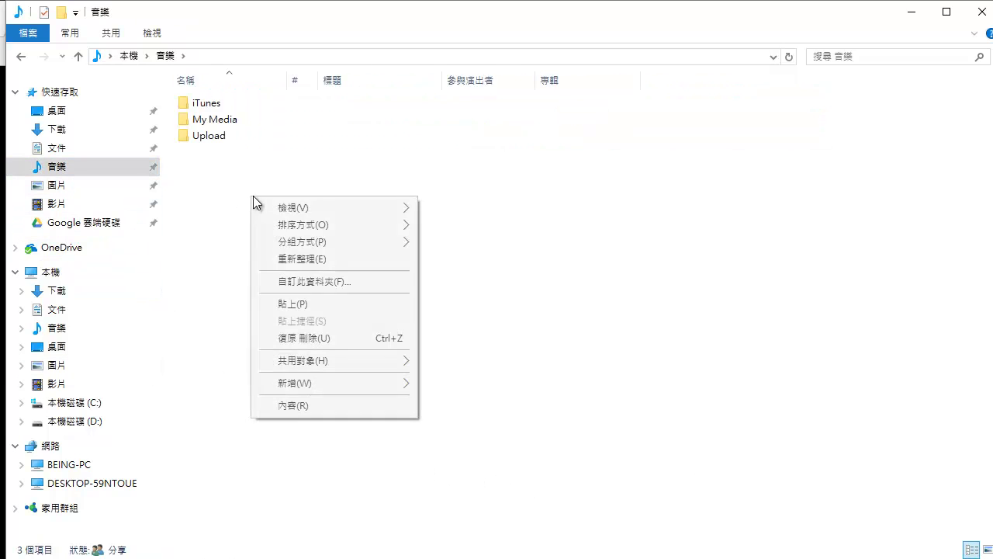
pyautogui.click(279, 305)
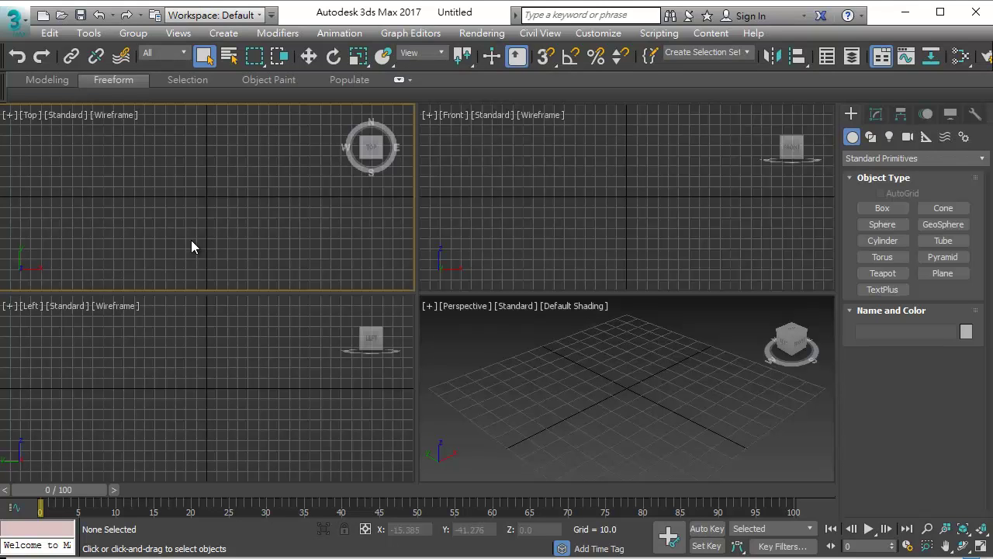
# Open TEST.max and continue past the missing Koala.jpg warning
pyautogui.click(13, 19)
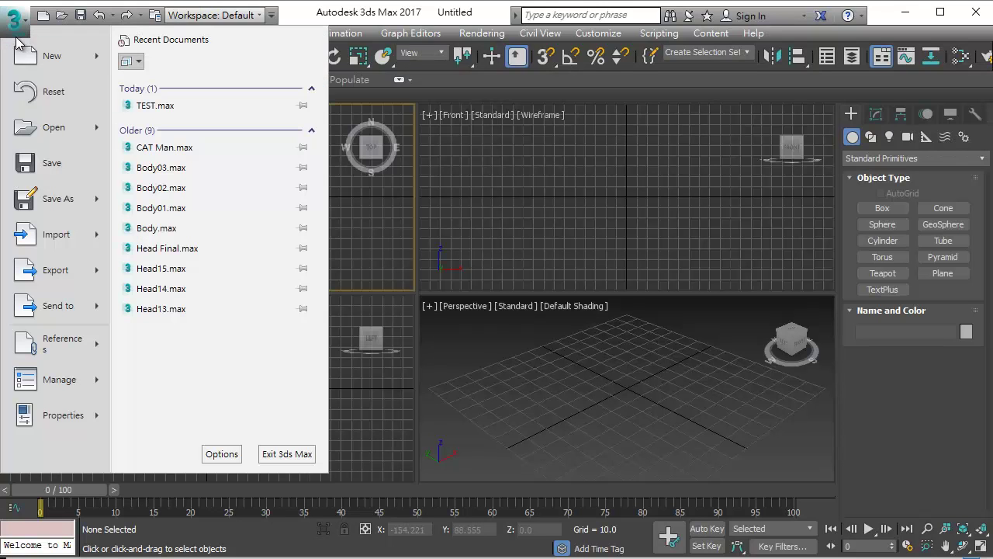
pyautogui.moveTo(53, 128)
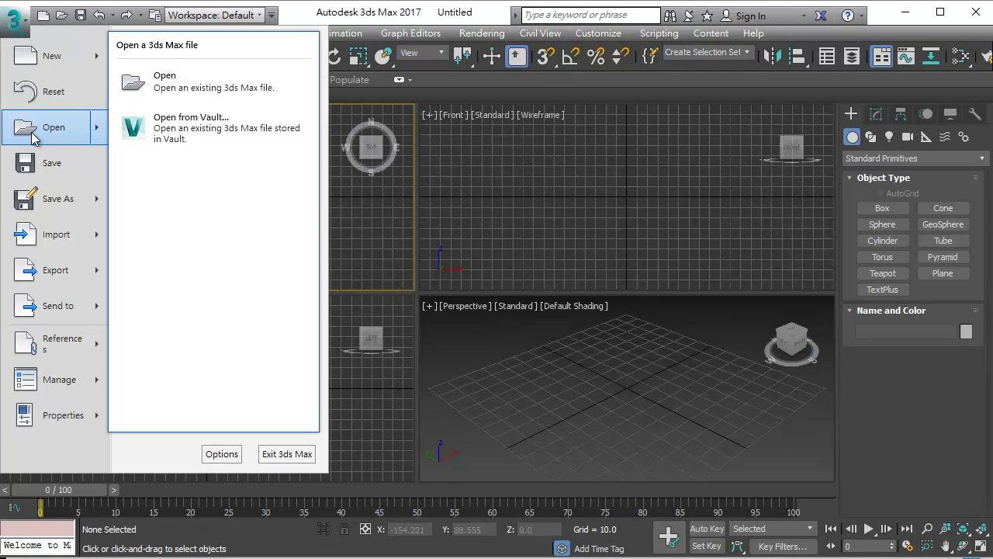
pyautogui.click(33, 138)
pyautogui.click(366, 179)
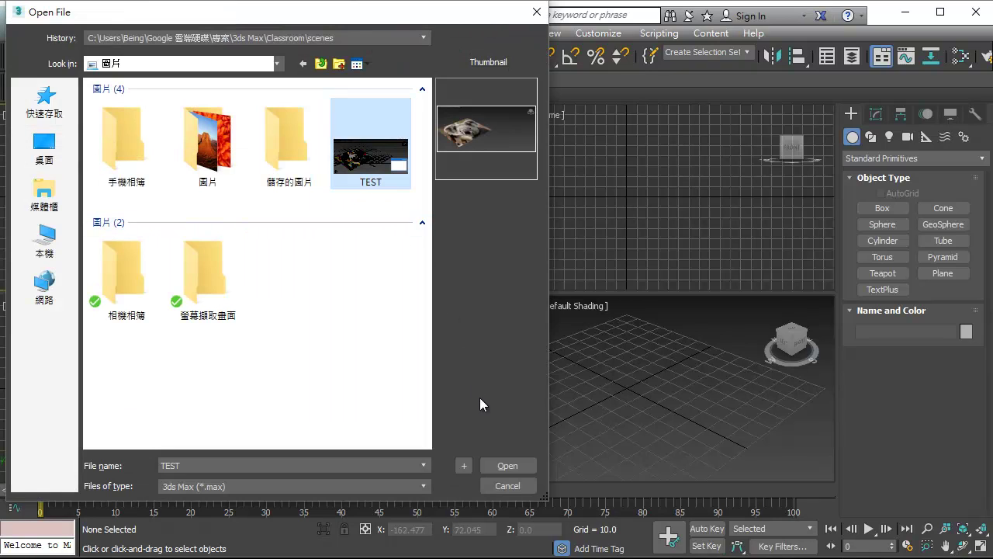
pyautogui.click(499, 470)
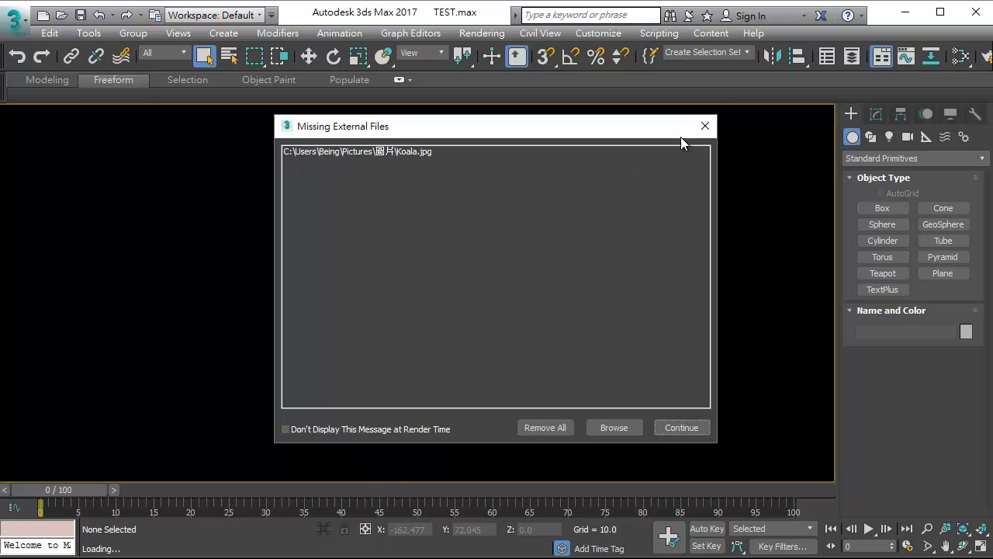
pyautogui.click(704, 126)
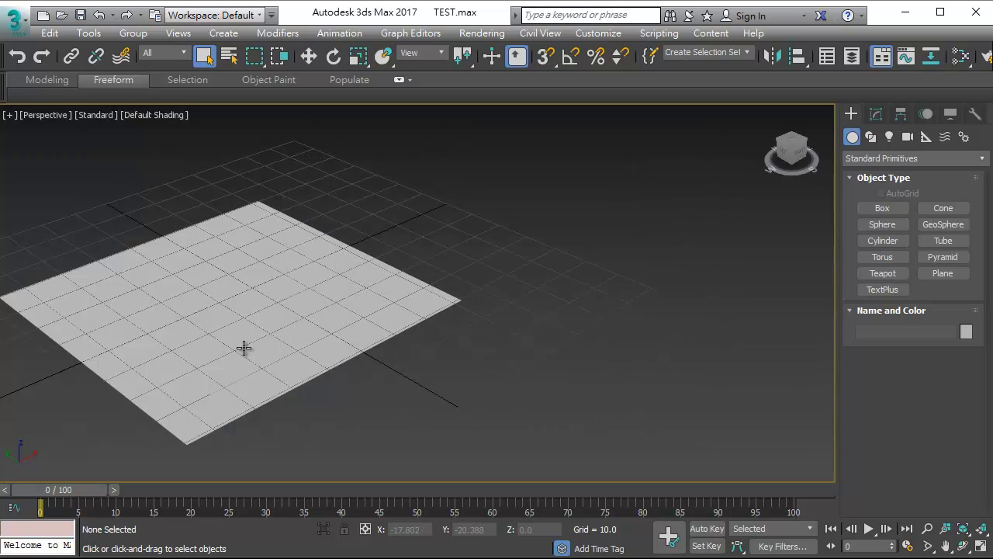
# Pan the Perspective view so the untextured plane shifts to the right
pyautogui.moveTo(244, 348); pyautogui.dragTo(597, 394, button='middle')
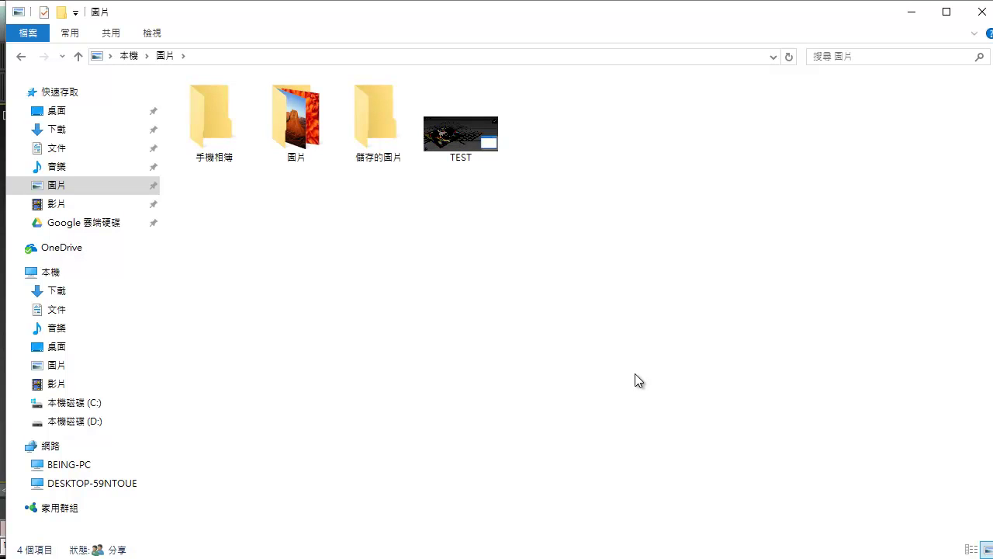
# Make a new folder in Pictures, replacing its default name with TEST
pyautogui.rightClick(549, 241)
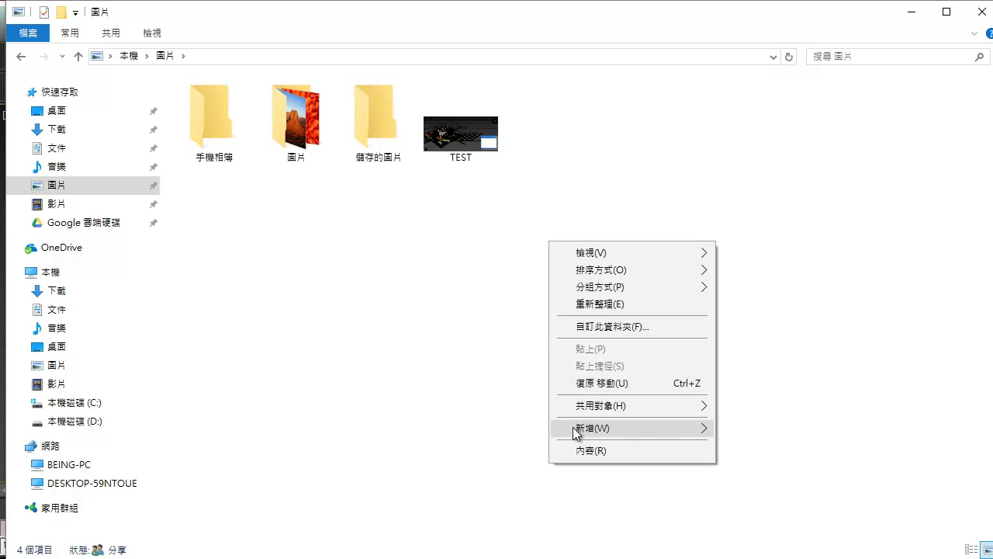
pyautogui.moveTo(629, 427)
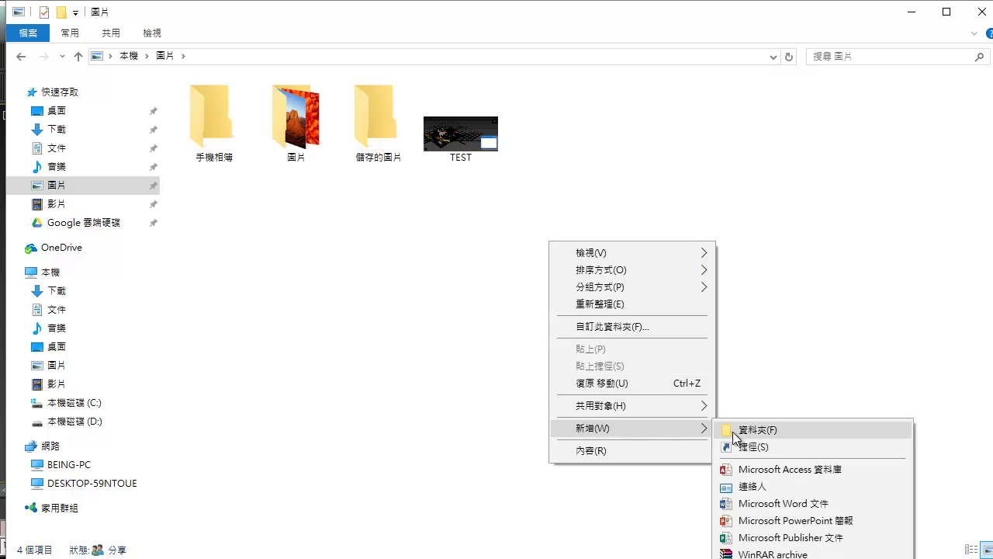
pyautogui.click(732, 432)
pyautogui.press('BackSpace')
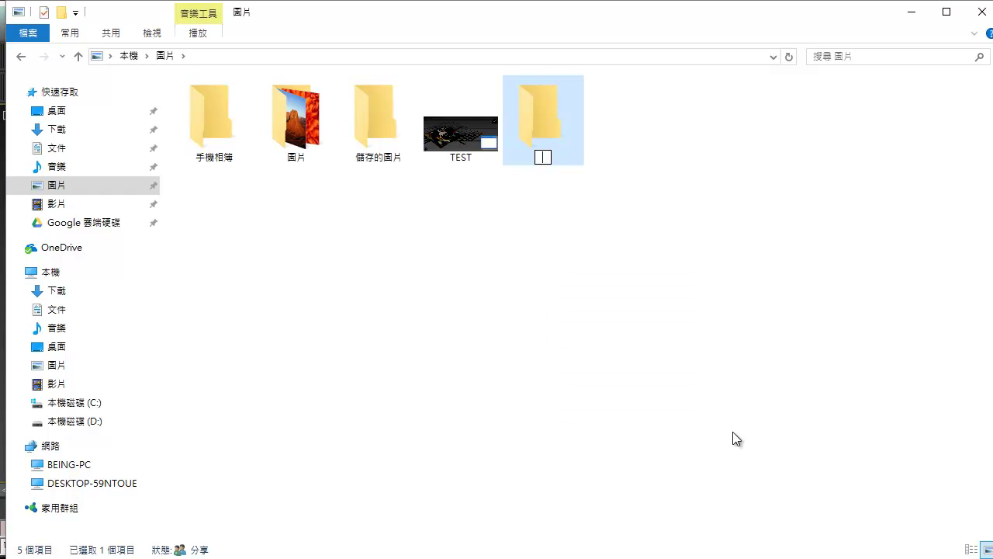
pyautogui.write('TEST')
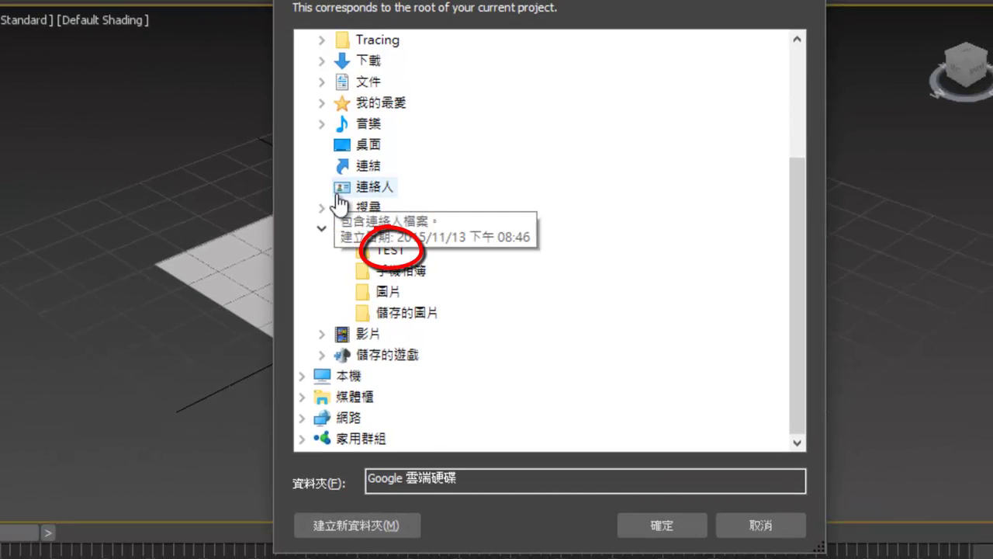
# Choose Pictures > TEST in the Set Project Folder dialog and confirm it
pyautogui.click(377, 249)
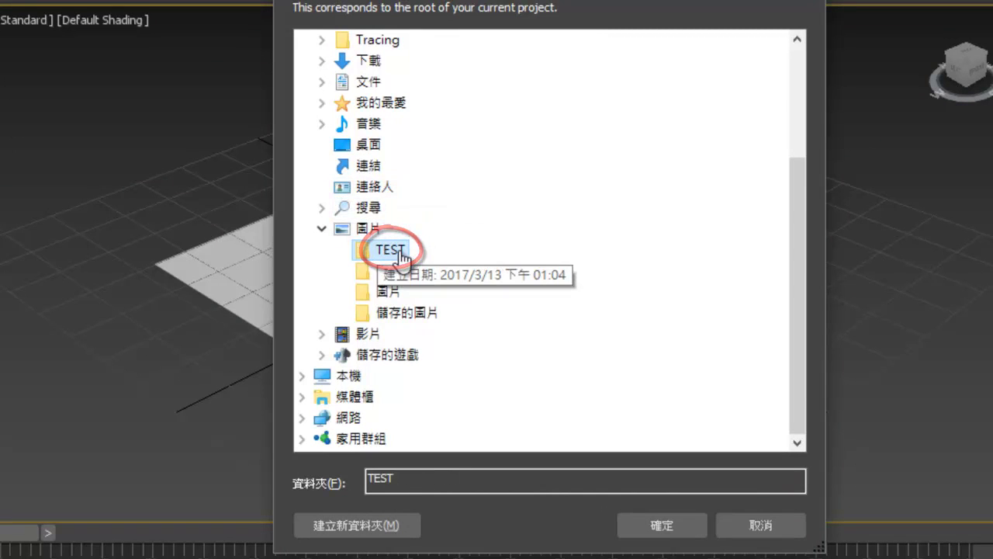
pyautogui.click(649, 529)
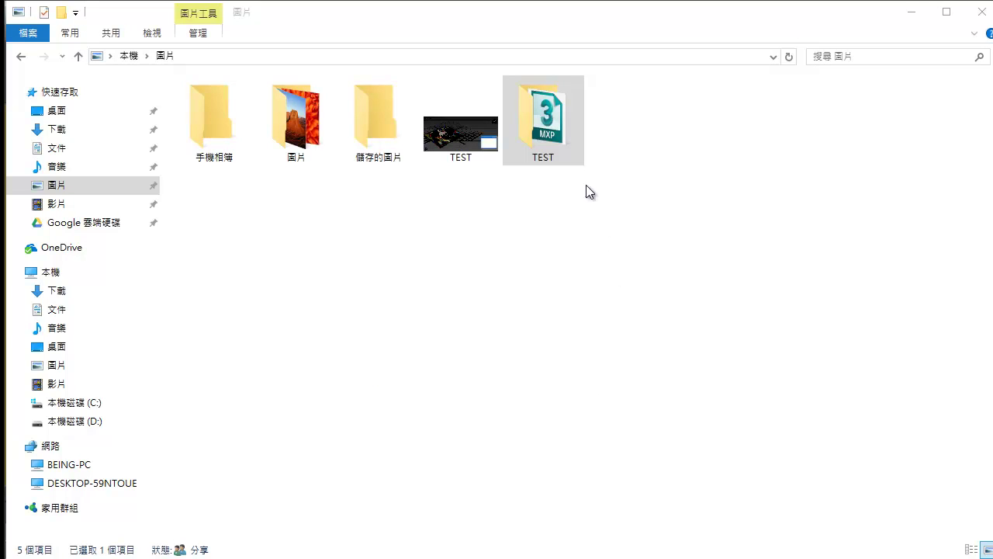
# Browse the TEST project's scenes, sceneassets and images folders, then go back up to 圖片
pyautogui.doubleClick(557, 137)
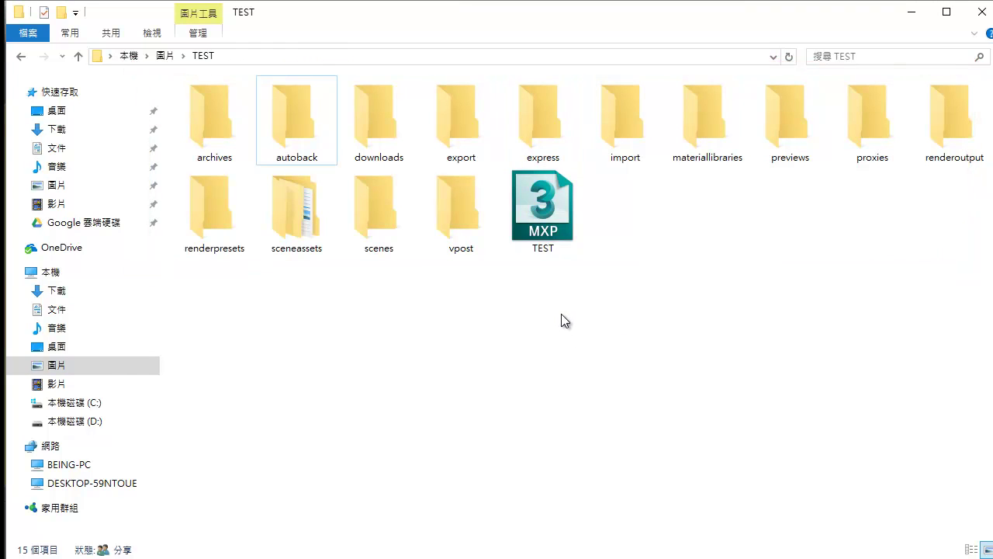
pyautogui.click(392, 237)
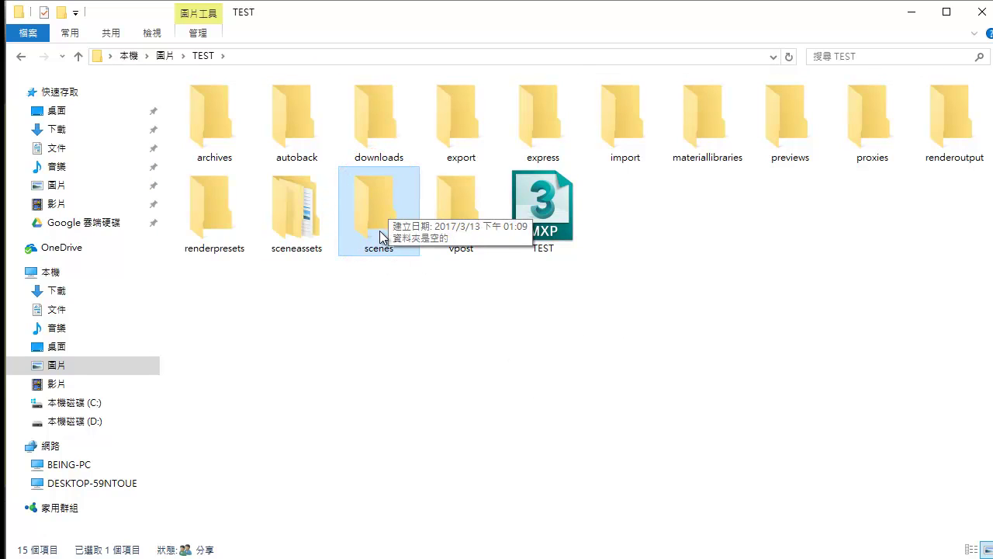
pyautogui.click(290, 211)
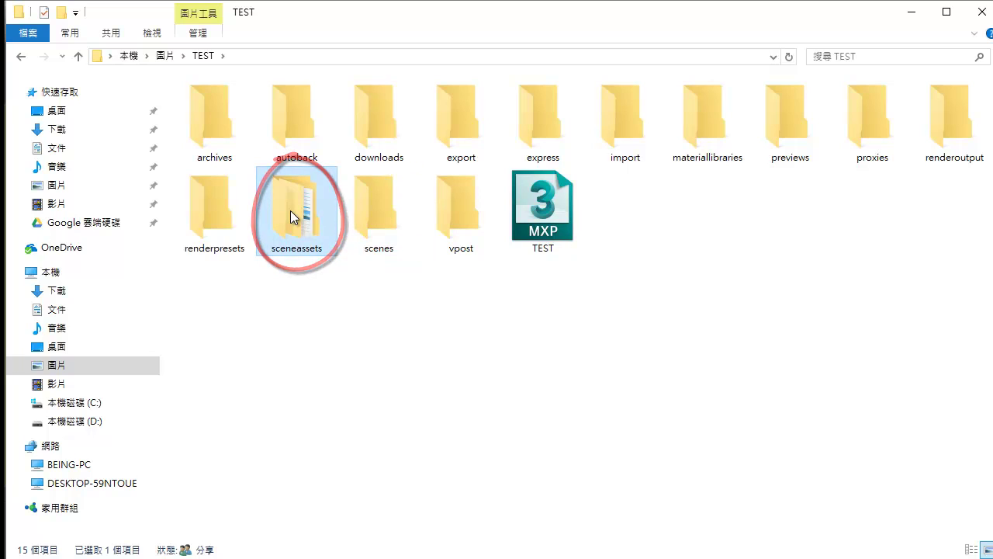
pyautogui.doubleClick(290, 211)
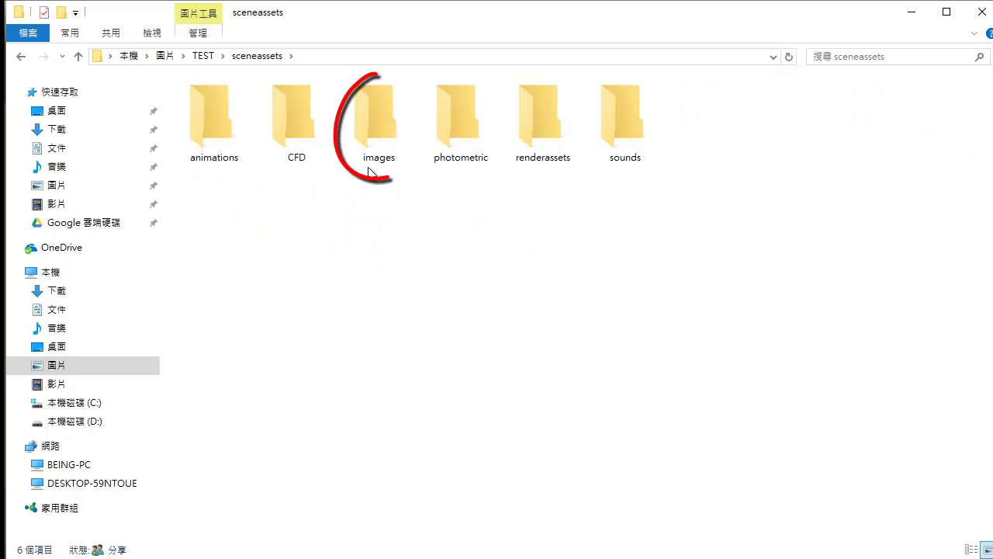
pyautogui.click(376, 129)
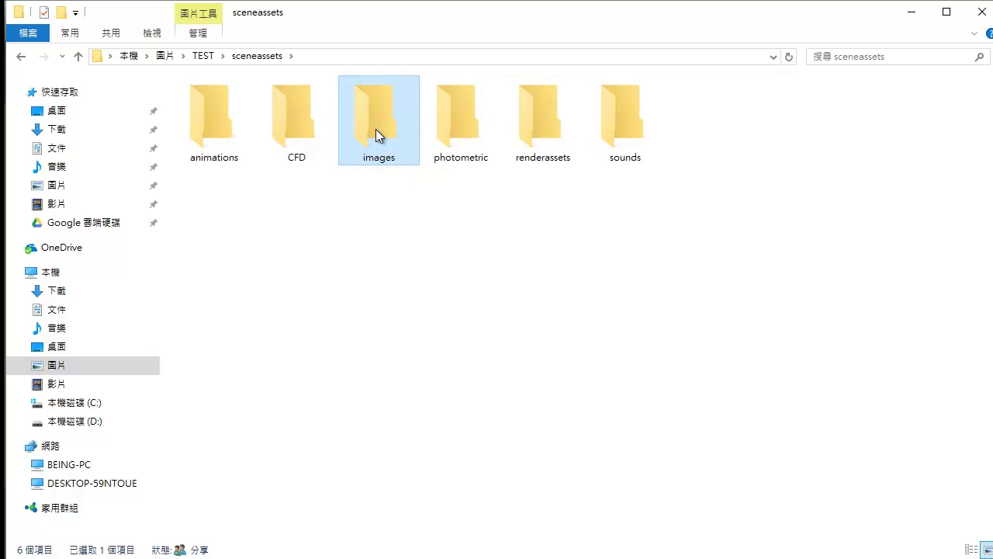
pyautogui.click(205, 58)
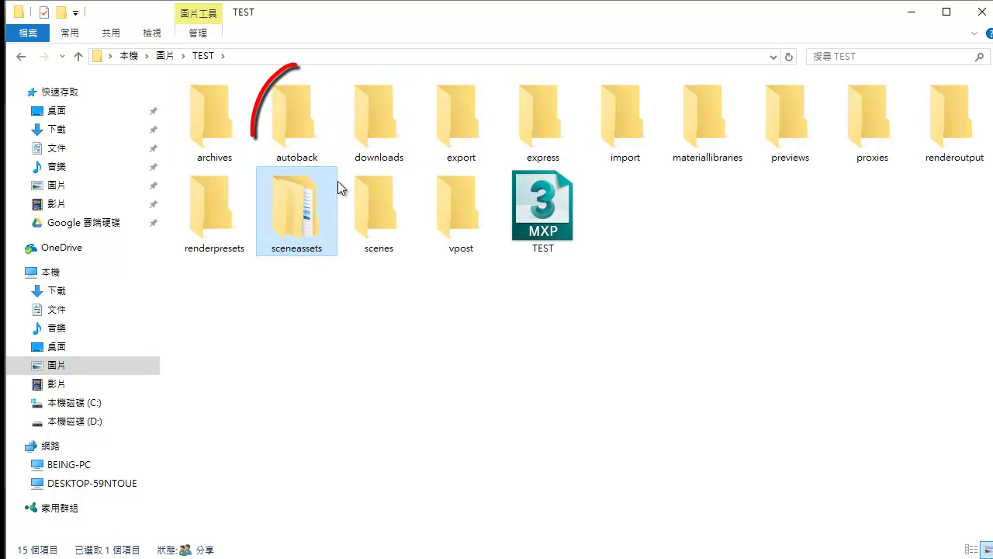
pyautogui.click(312, 128)
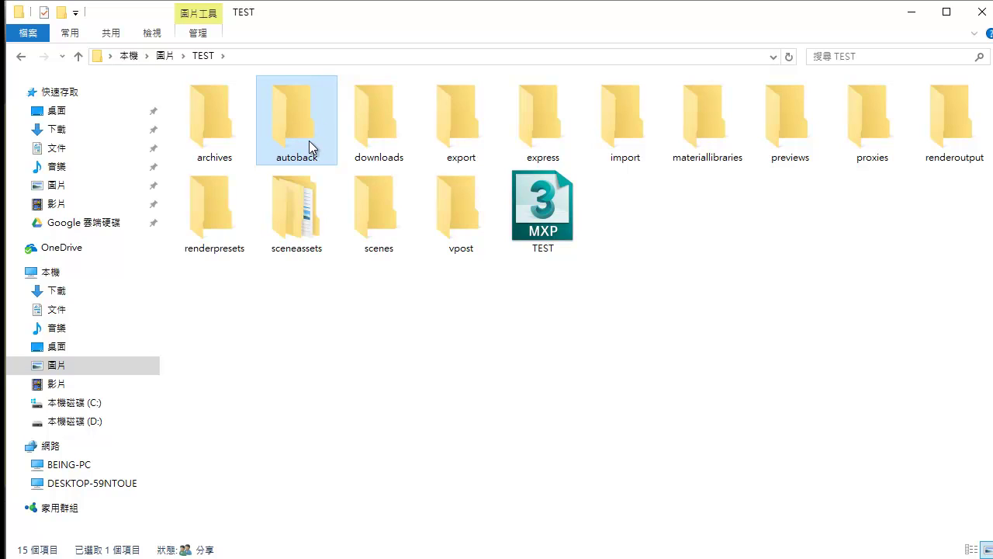
pyautogui.press('BackSpace')
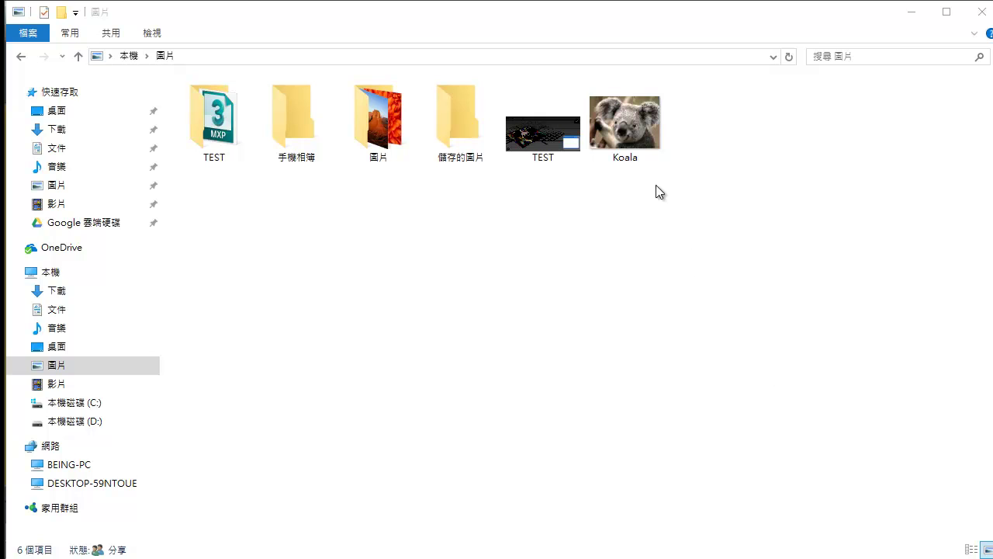
# Cut the Koala image from 圖片 and paste it into TEST\sceneassets\images
pyautogui.rightClick(633, 138)
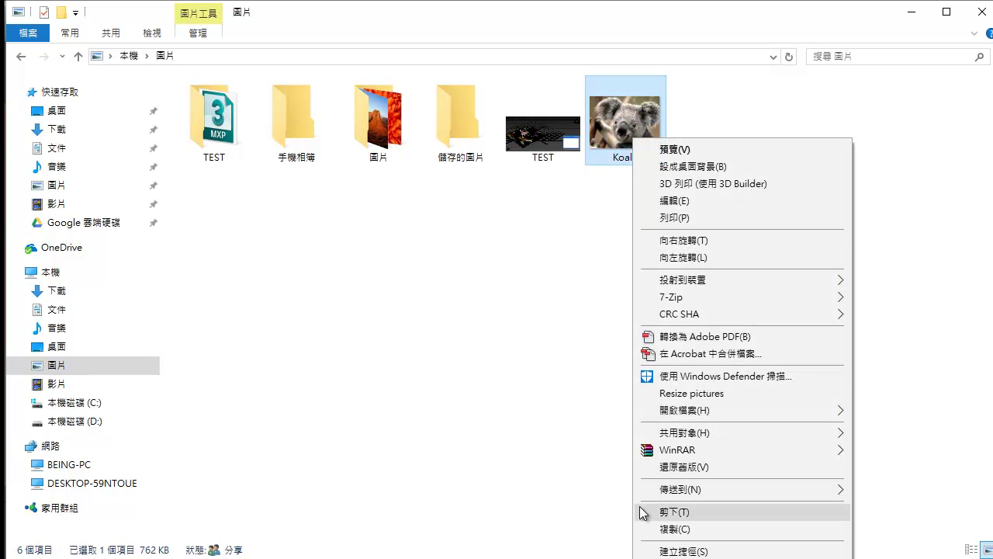
pyautogui.click(639, 508)
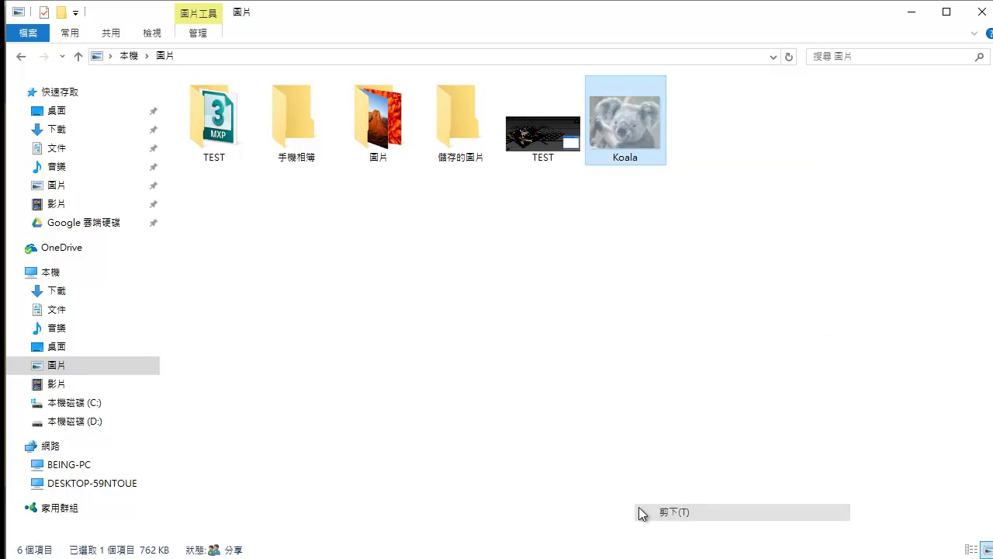
pyautogui.doubleClick(230, 136)
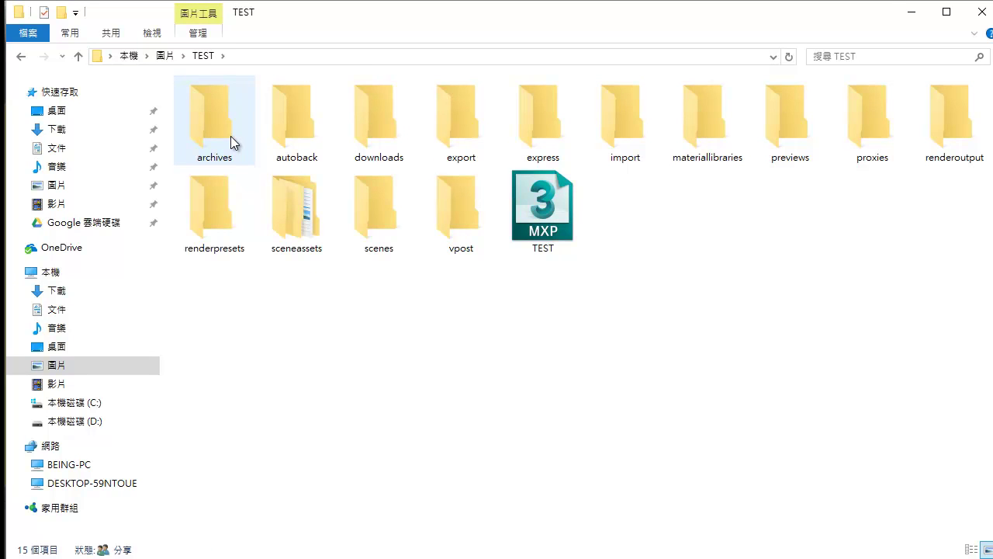
pyautogui.doubleClick(286, 210)
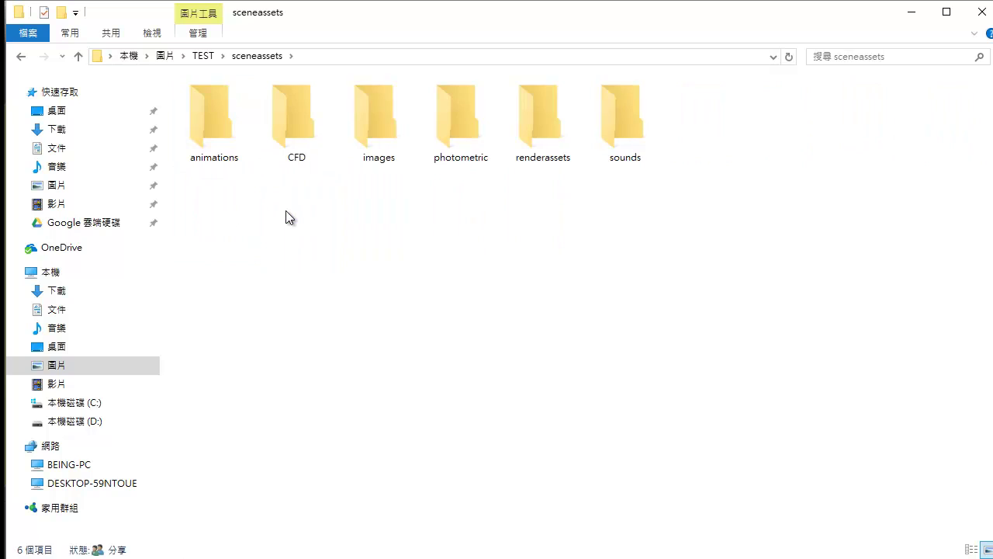
pyautogui.doubleClick(376, 137)
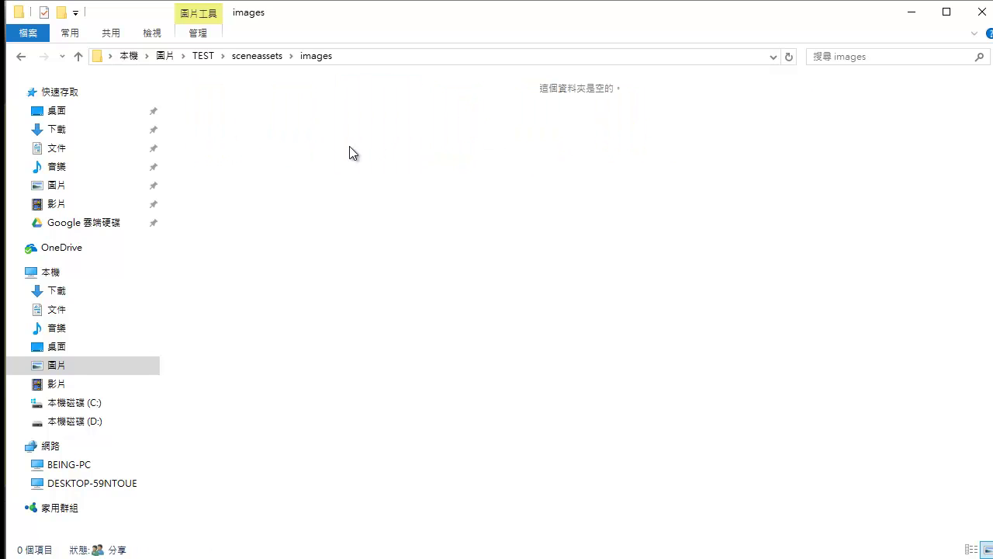
pyautogui.rightClick(349, 146)
pyautogui.click(365, 254)
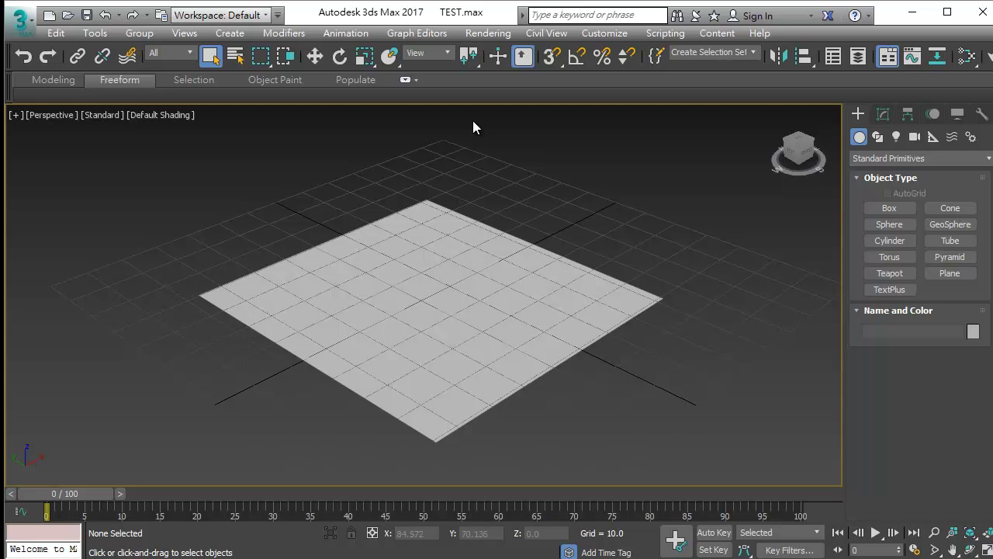
# Enable 'Convert local file paths to Relative' in the Files preferences and confirm
pyautogui.click(604, 37)
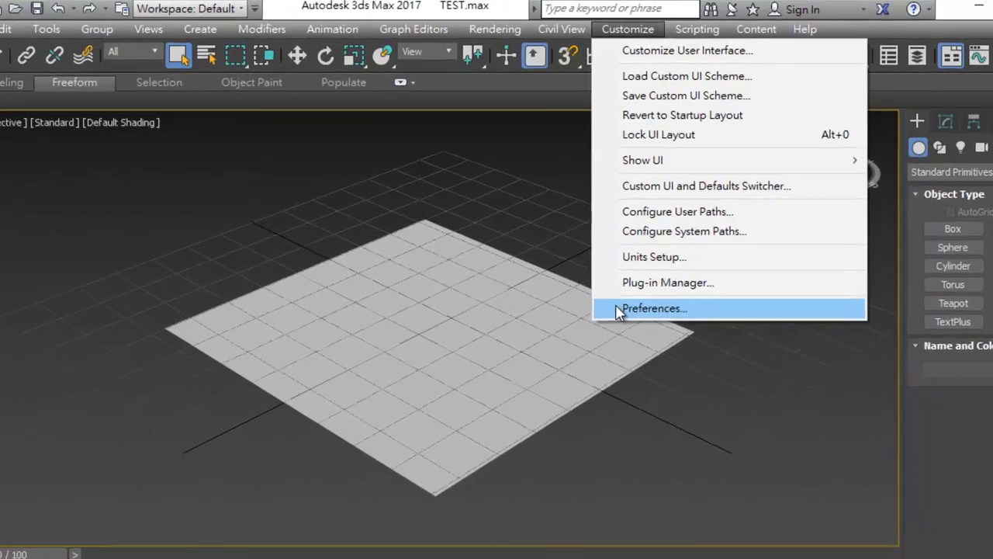
pyautogui.click(597, 277)
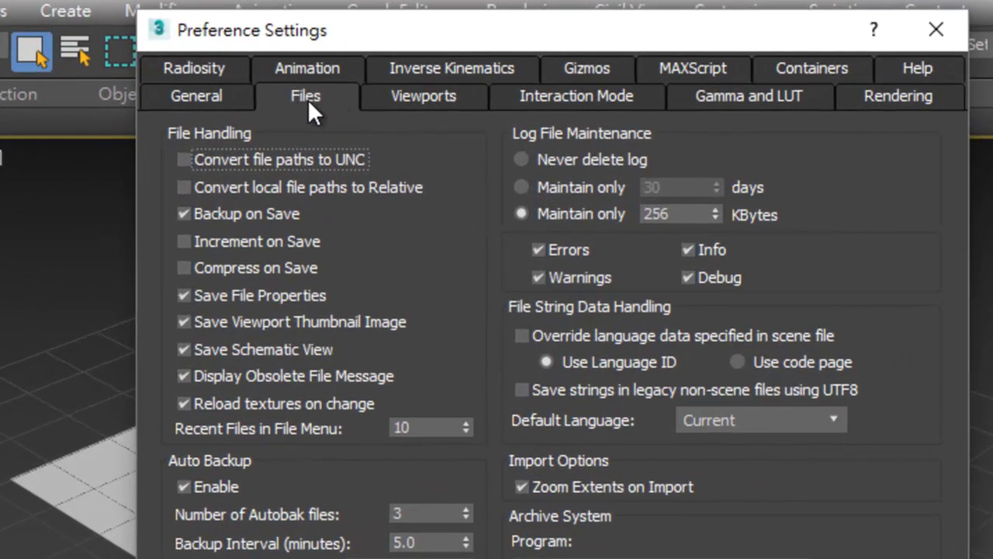
pyautogui.click(260, 192)
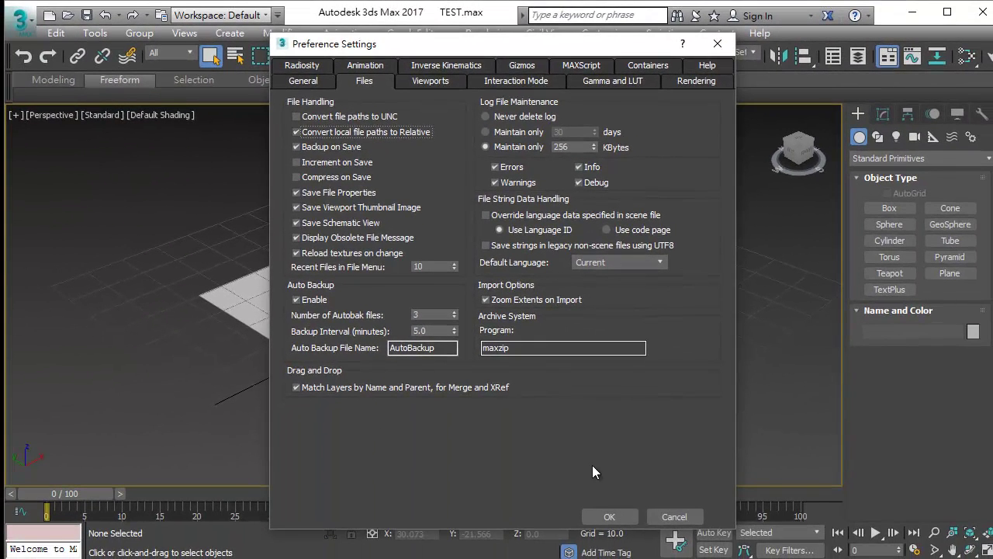
pyautogui.click(608, 517)
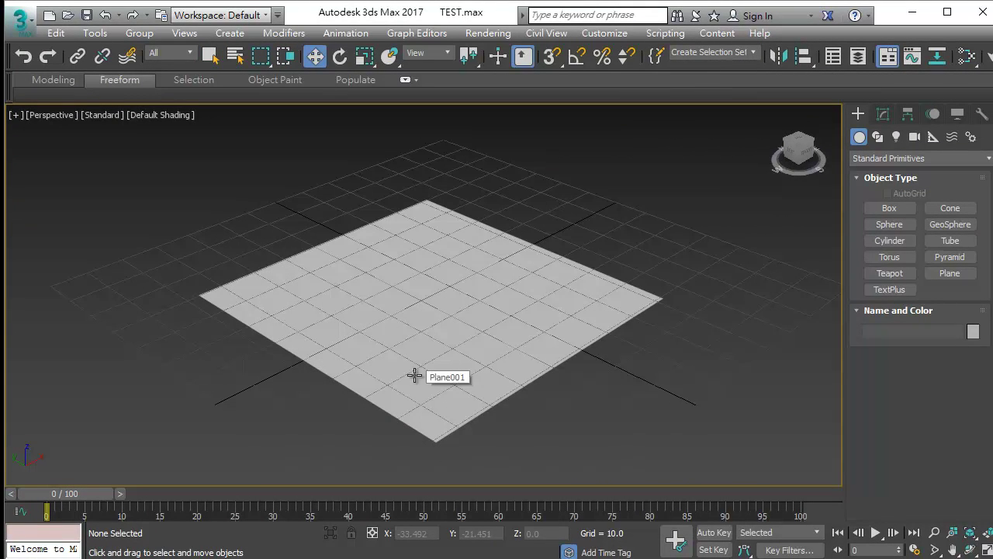
# Drag Koala.jpg from the sceneassets\images folder onto the plane in the viewport
pyautogui.hotkey('alt', 'Tab')
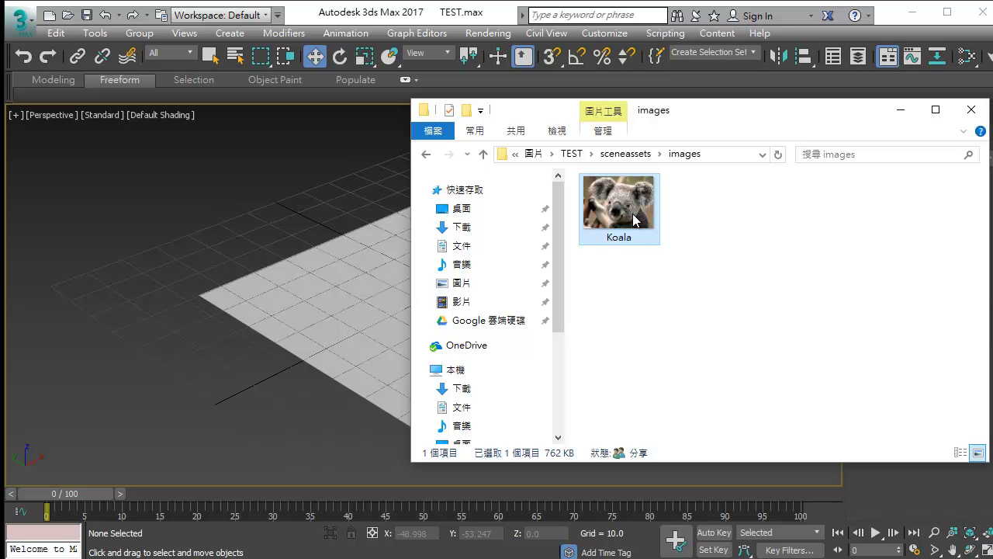
pyautogui.moveTo(624, 239); pyautogui.dragTo(331, 313)
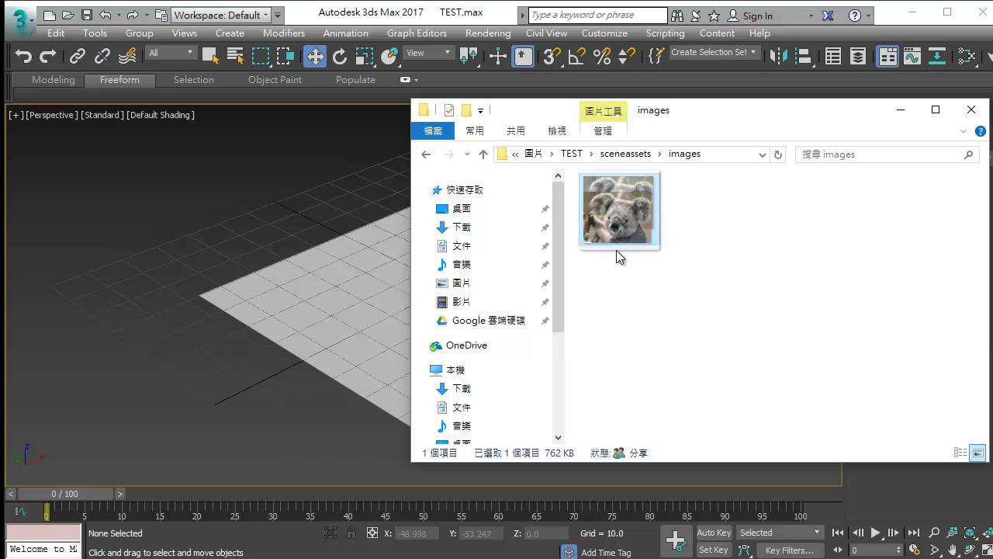
pyautogui.click(971, 110)
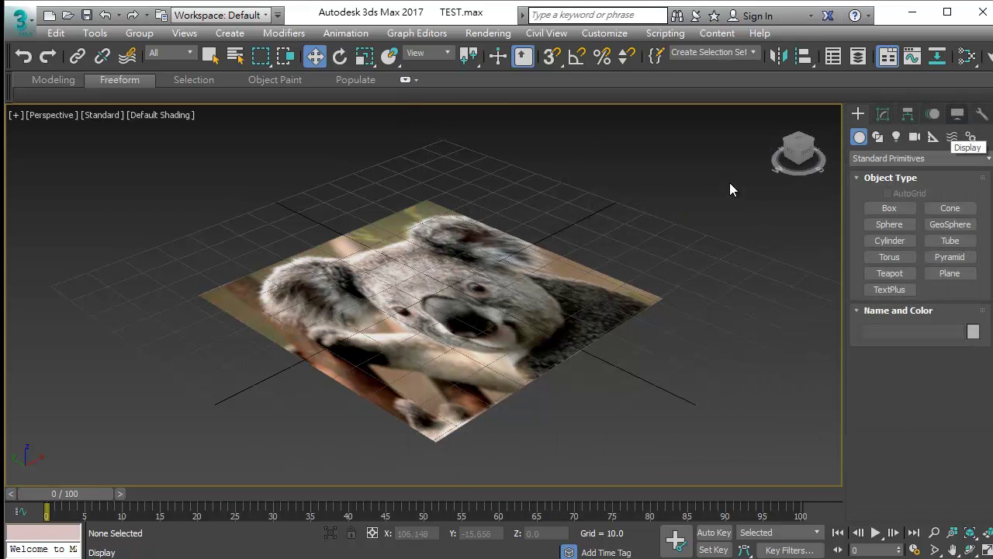
# Pick the plane's material into the Slate Material Editor and display its Map #4 Koala bitmap
pyautogui.press('m')
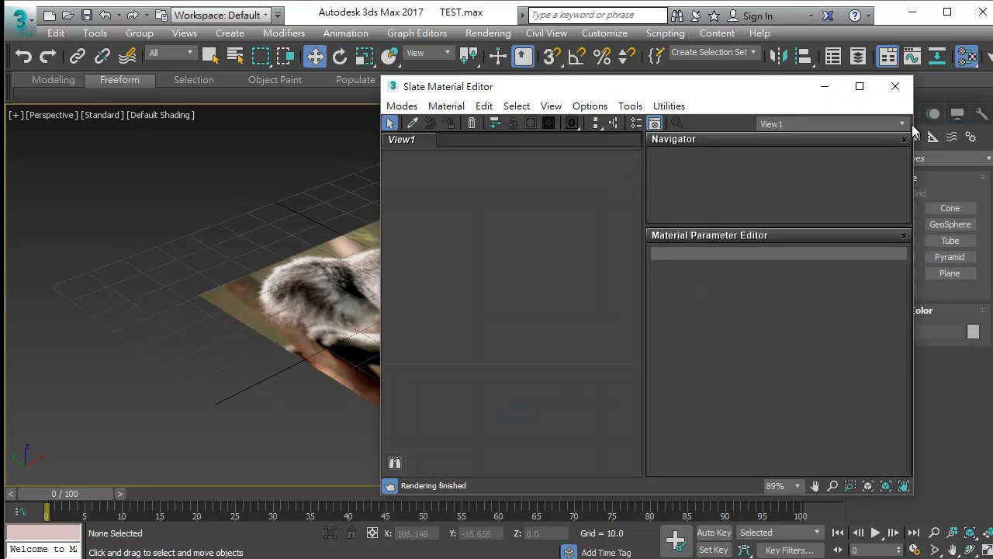
pyautogui.click(414, 125)
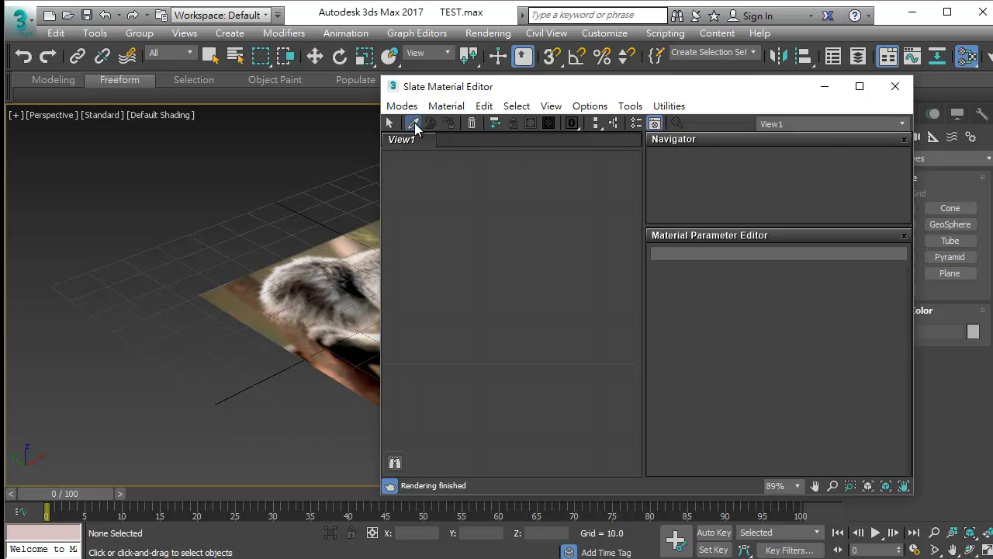
pyautogui.click(355, 244)
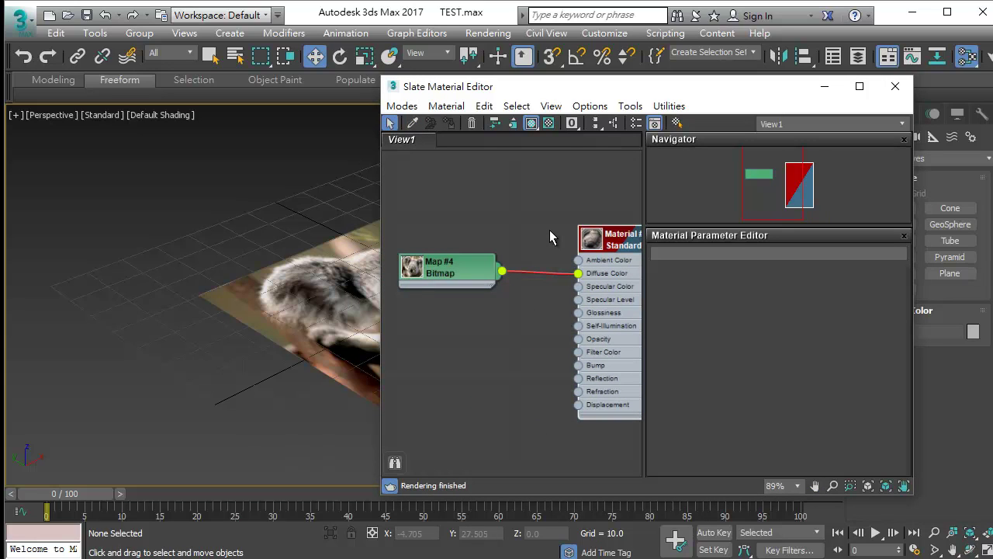
pyautogui.doubleClick(469, 273)
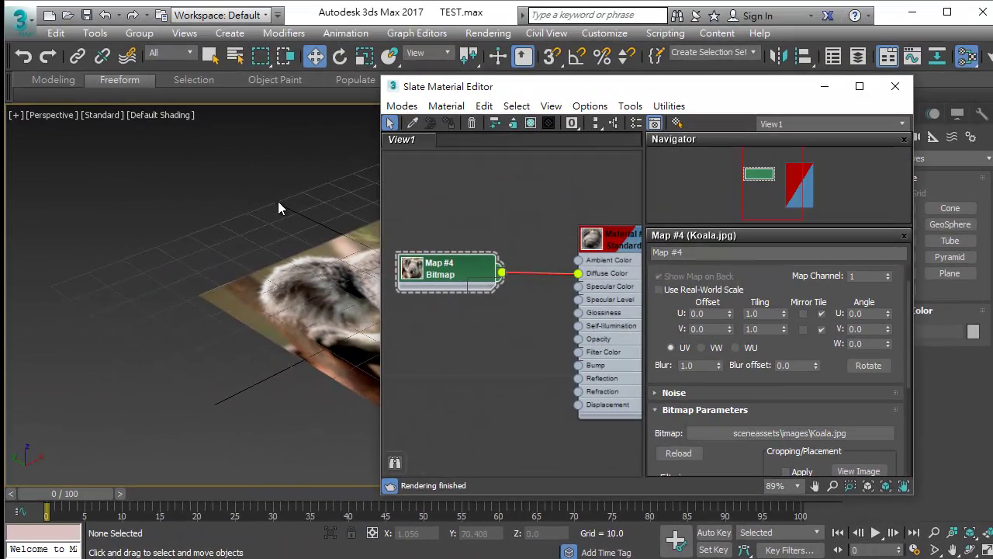
# Save As TEST.max, keeping the project's scenes folder as the save location
pyautogui.click(28, 24)
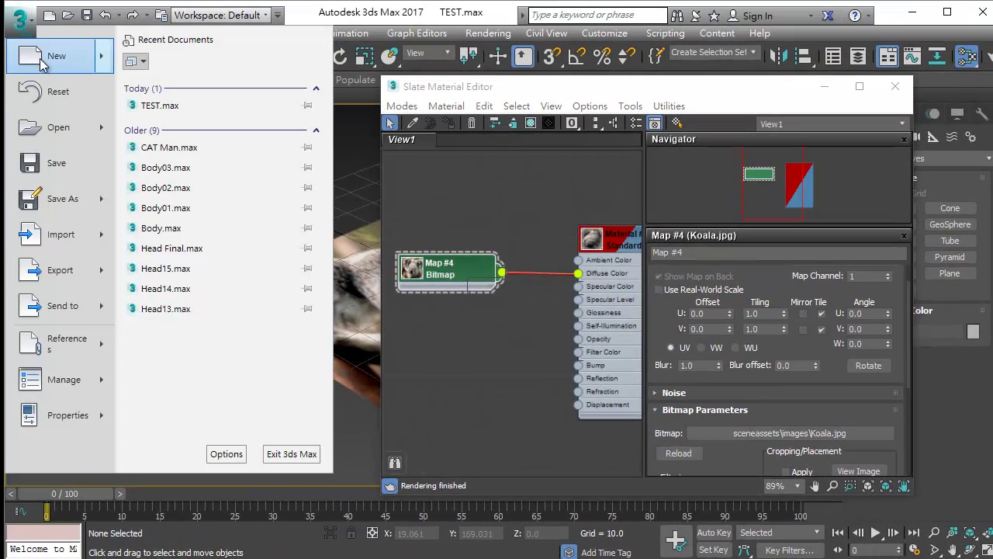
pyautogui.click(50, 204)
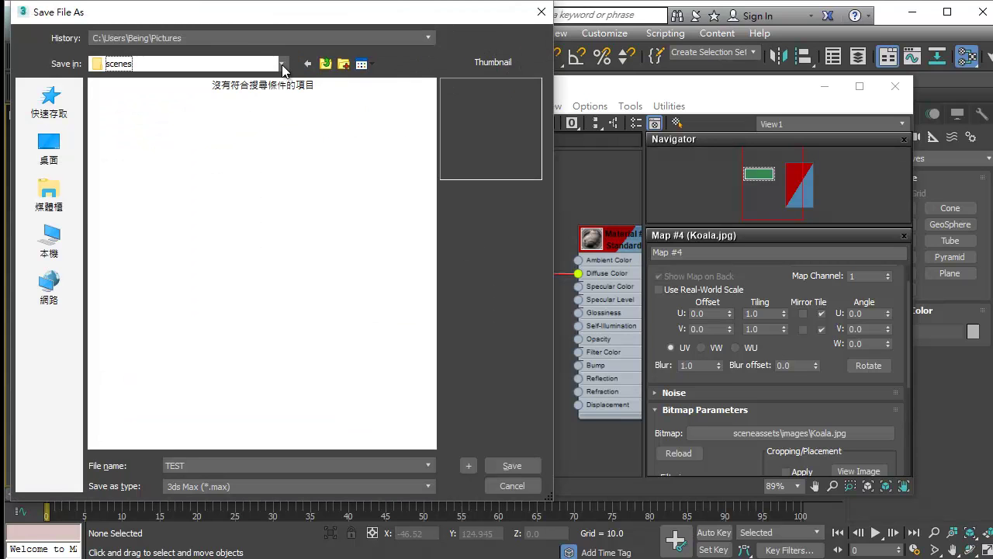
pyautogui.click(281, 66)
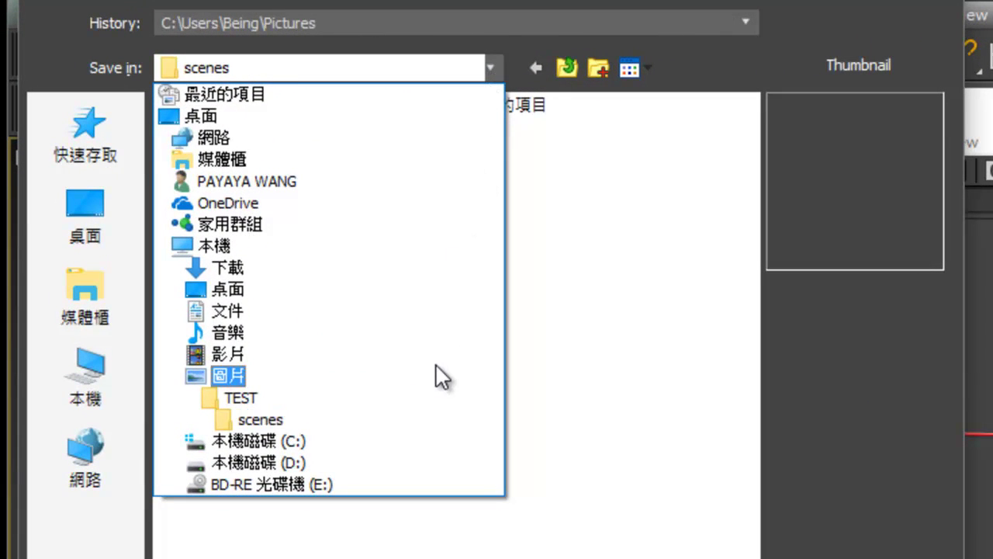
pyautogui.click(419, 419)
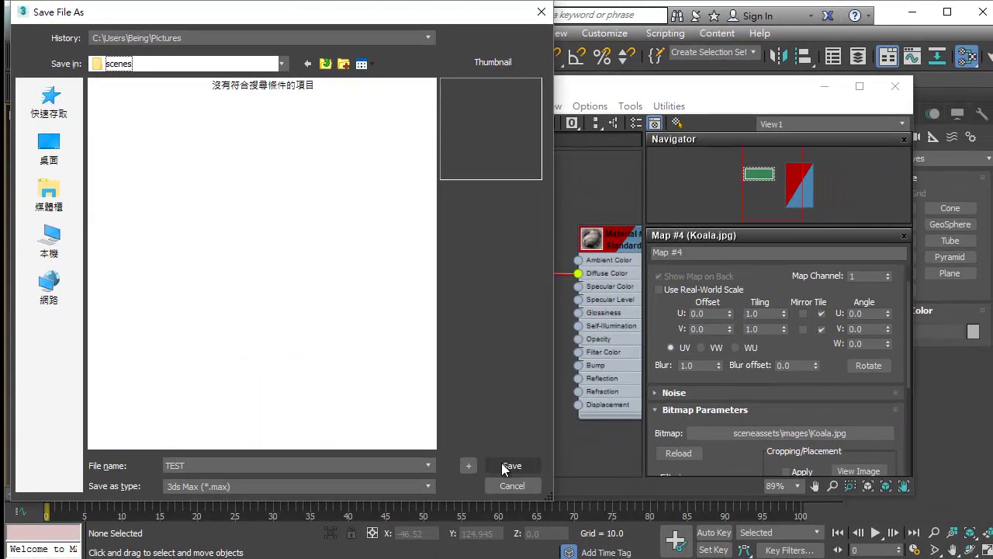
pyautogui.click(502, 462)
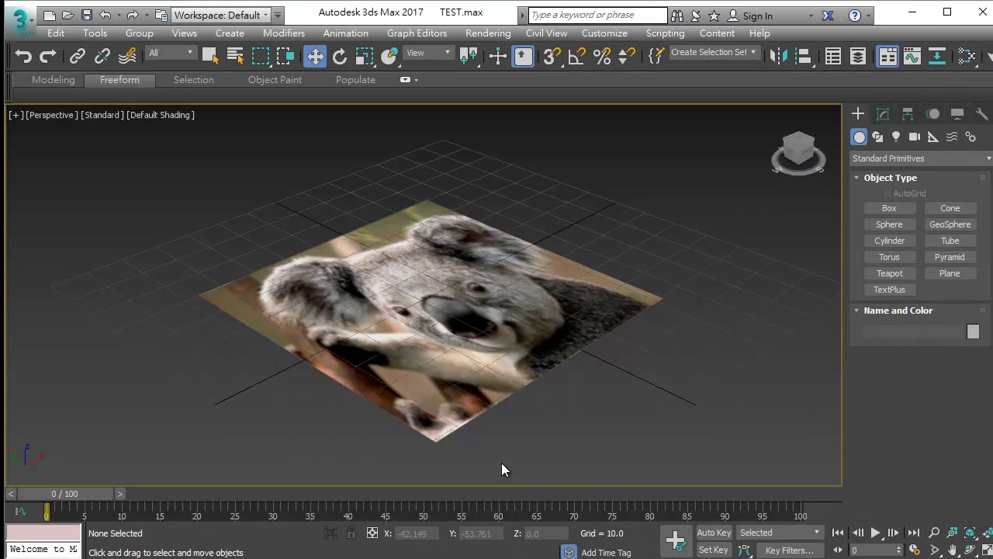